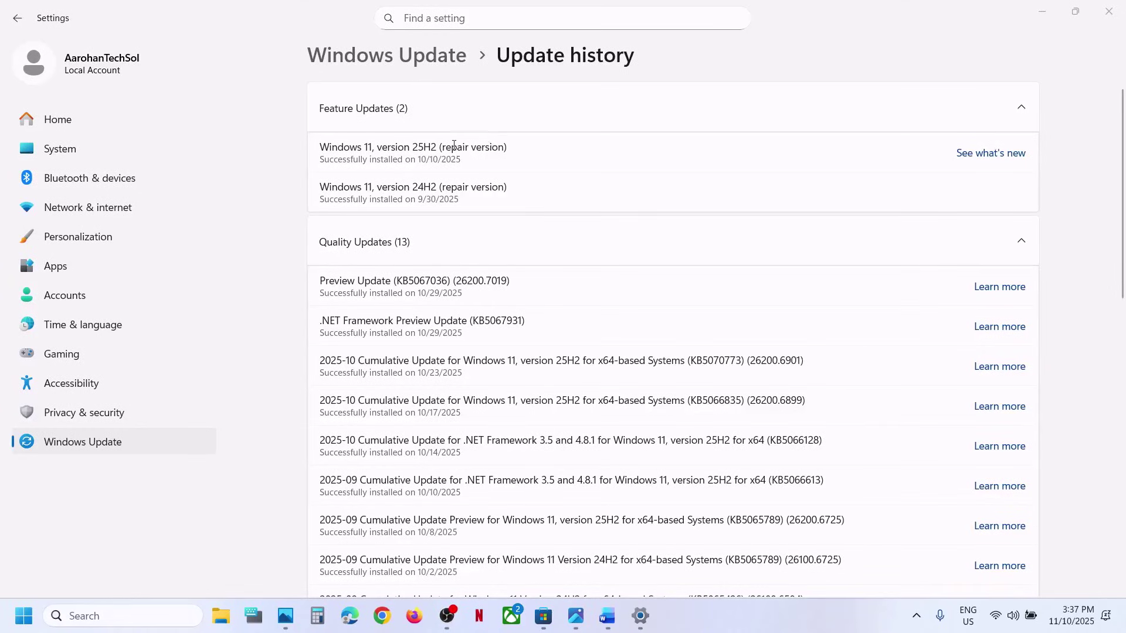
# Step: Review the 25H2 entry in update history and the failed-update screenshot
pyautogui.moveTo(409, 147); pyautogui.dragTo(438, 147)
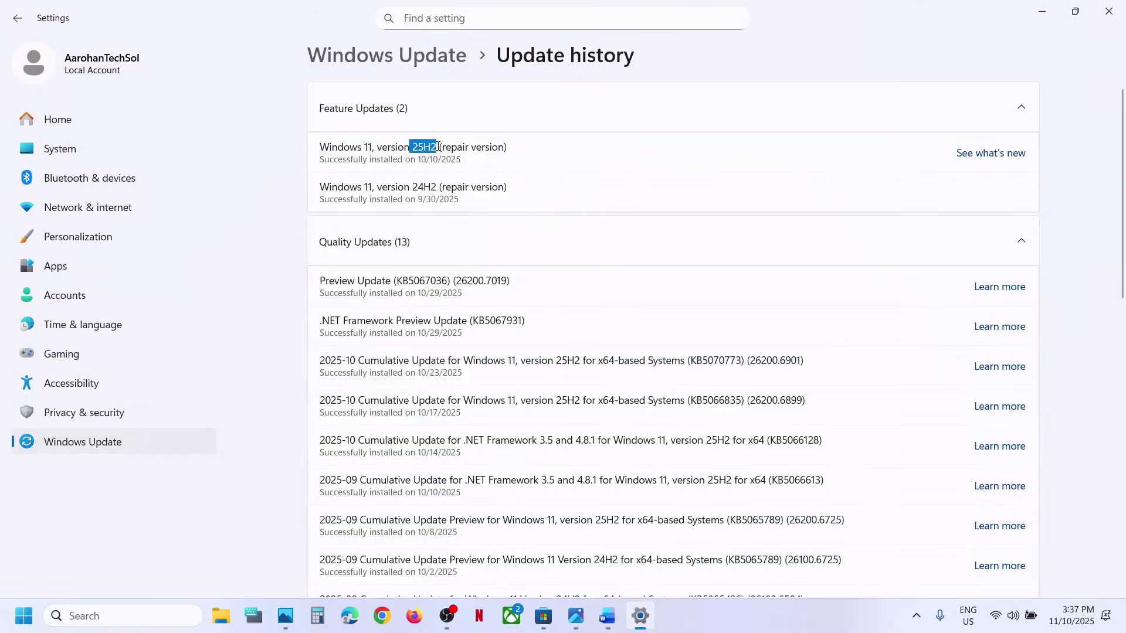
pyautogui.click(583, 611)
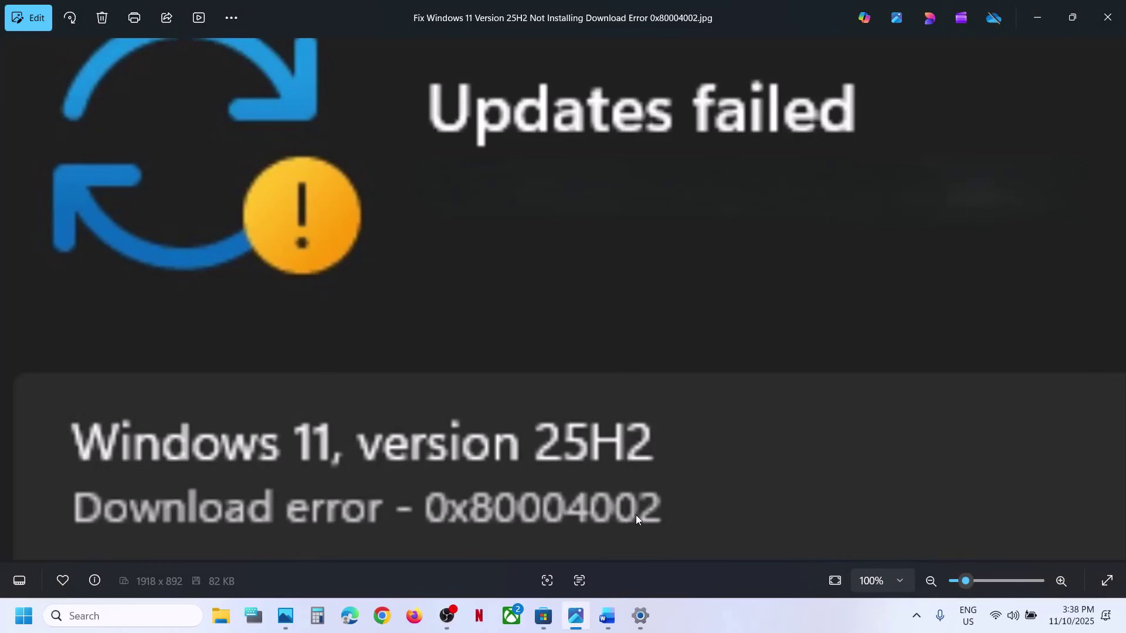
pyautogui.click(1116, 20)
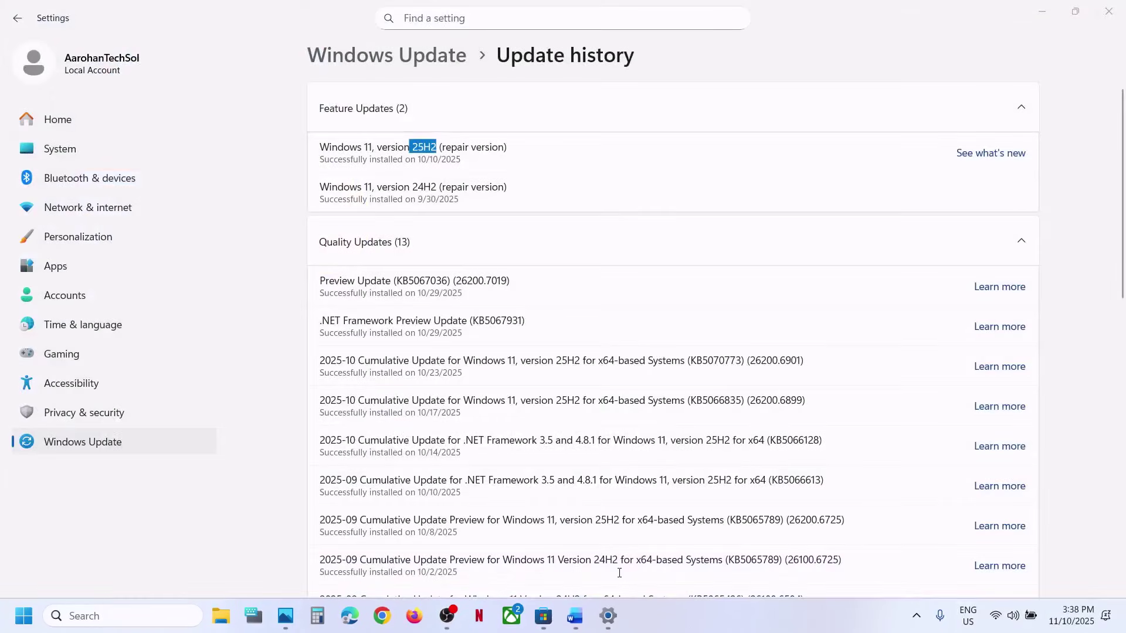
pyautogui.click(576, 624)
pyautogui.click(576, 625)
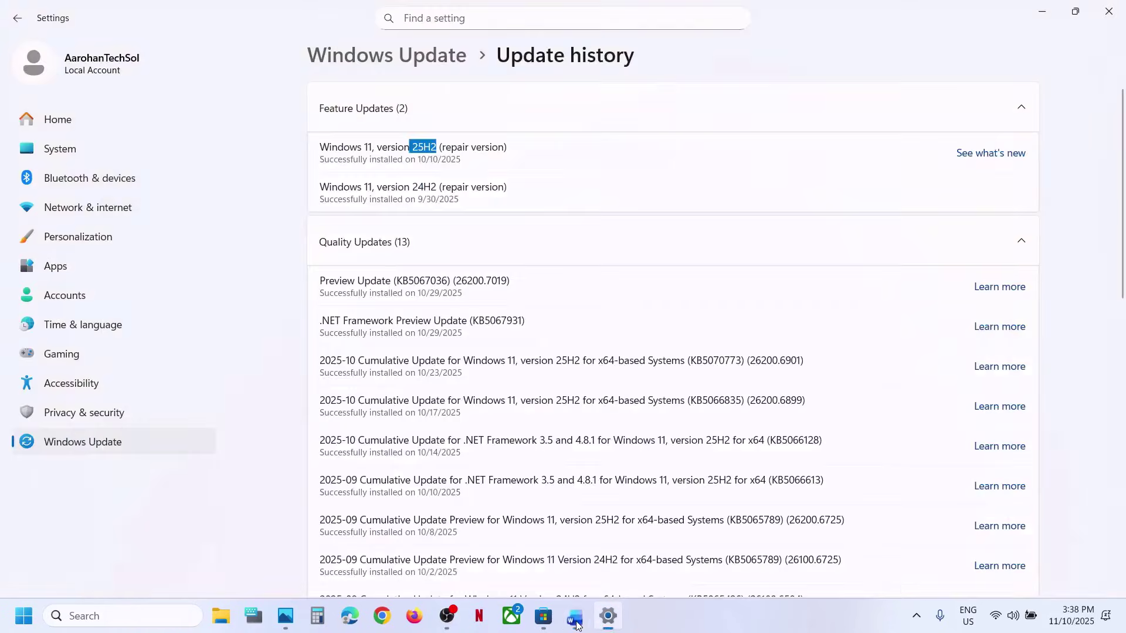
# Step: Pause Windows updates for one week, then resume them to trigger a fresh check
pyautogui.click(115, 443)
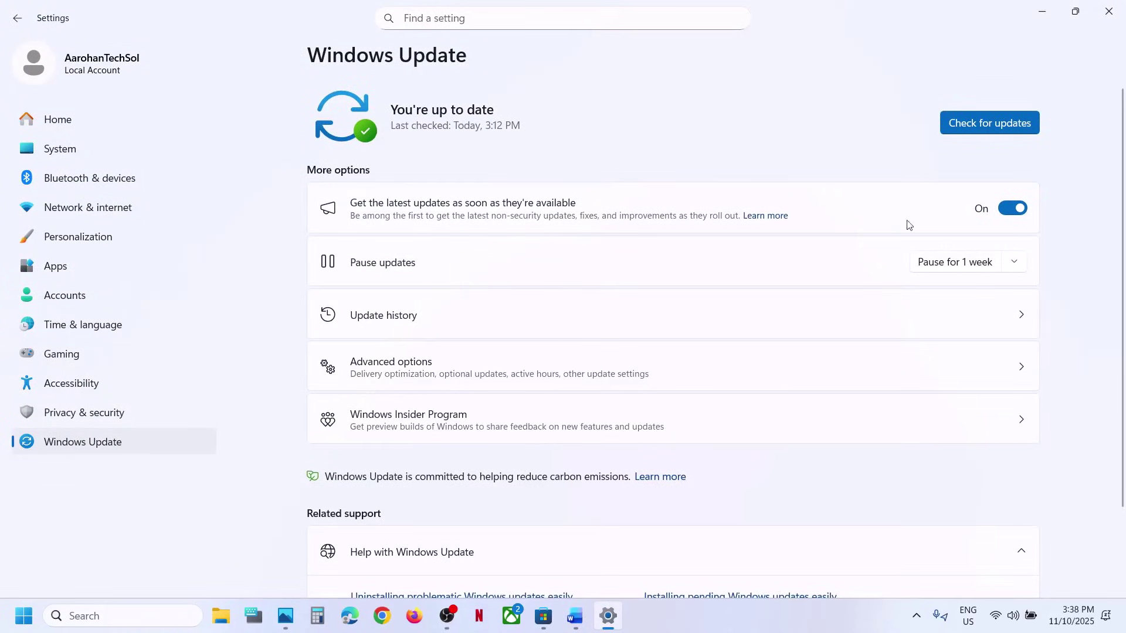
pyautogui.click(944, 267)
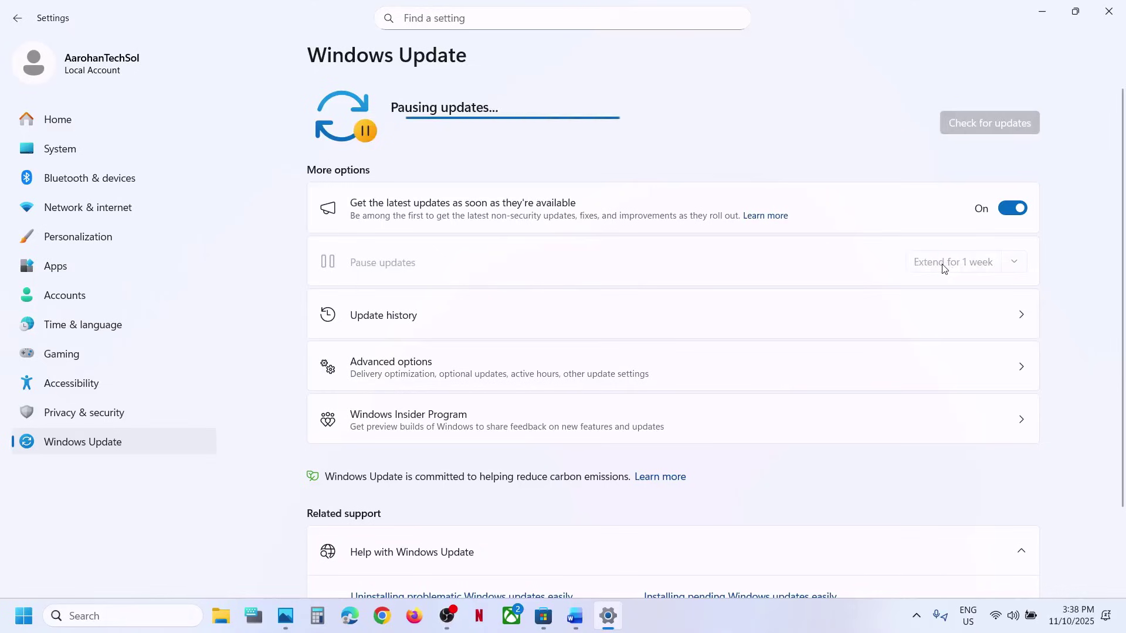
pyautogui.click(961, 125)
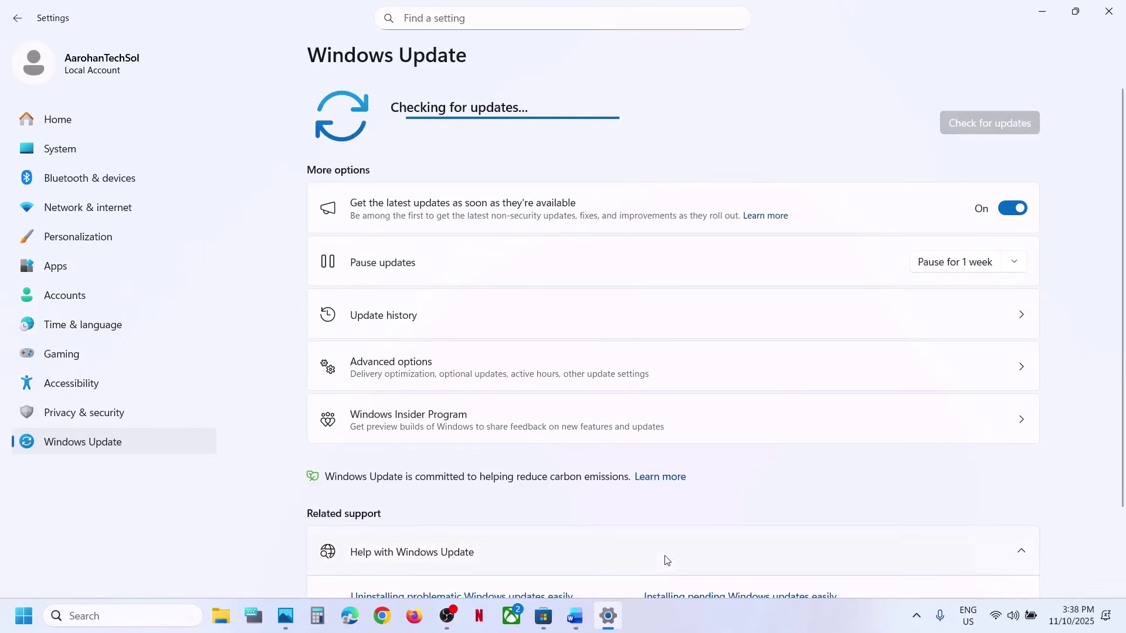
pyautogui.click(574, 628)
# Step: Search for 'services', launch the Services console and maximize its window
pyautogui.scroll(-2, 562, 352)
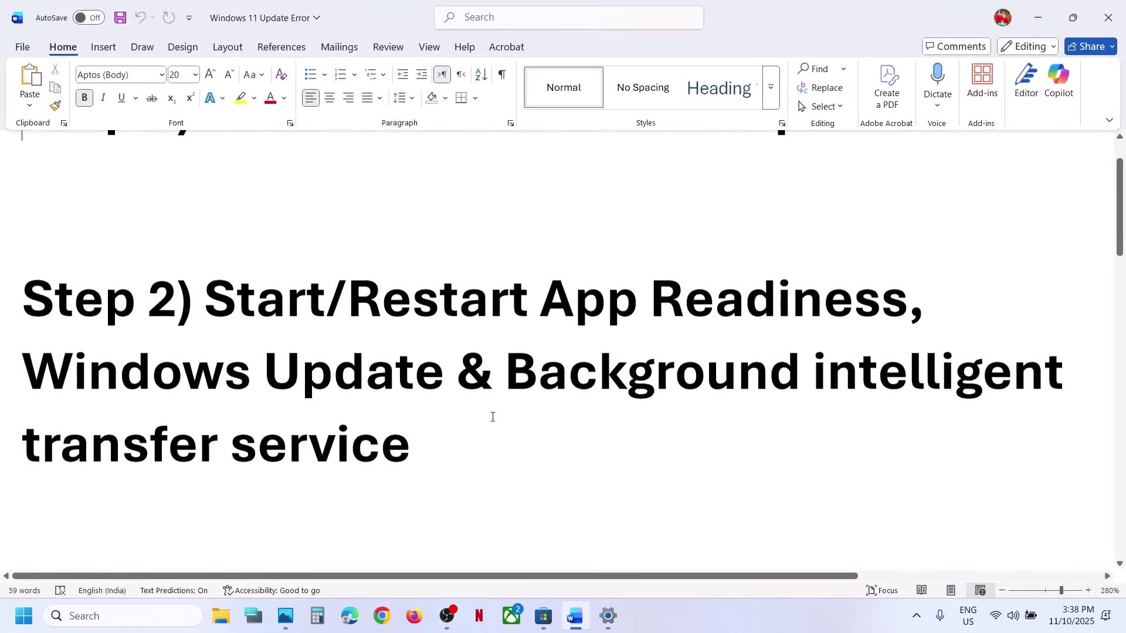
pyautogui.click(134, 626)
pyautogui.write('s')
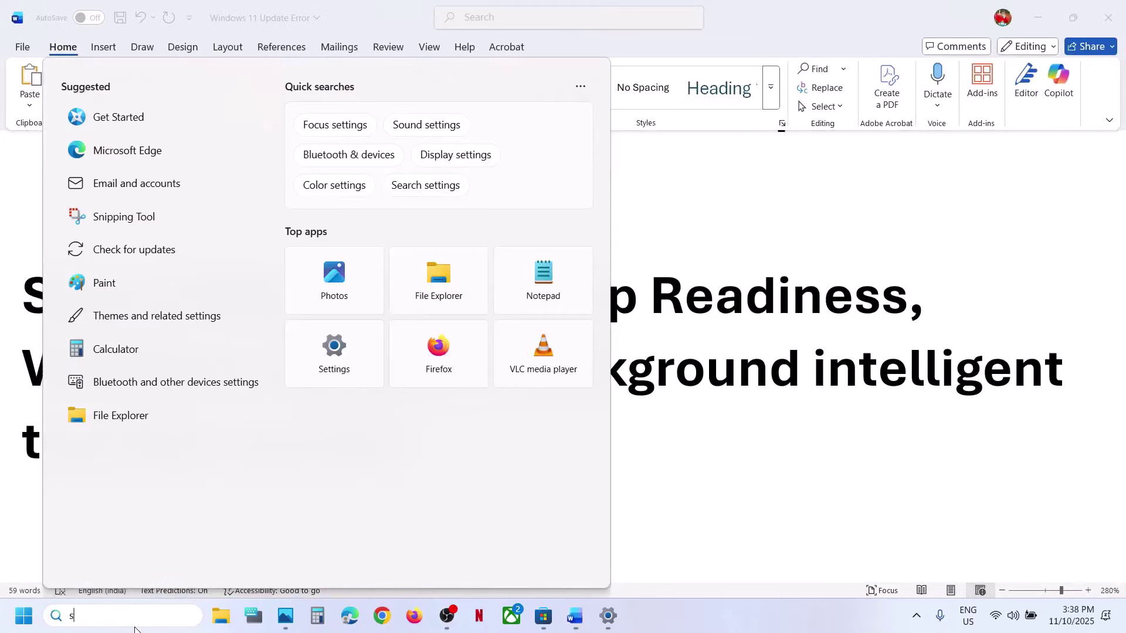
pyautogui.write('ervices')
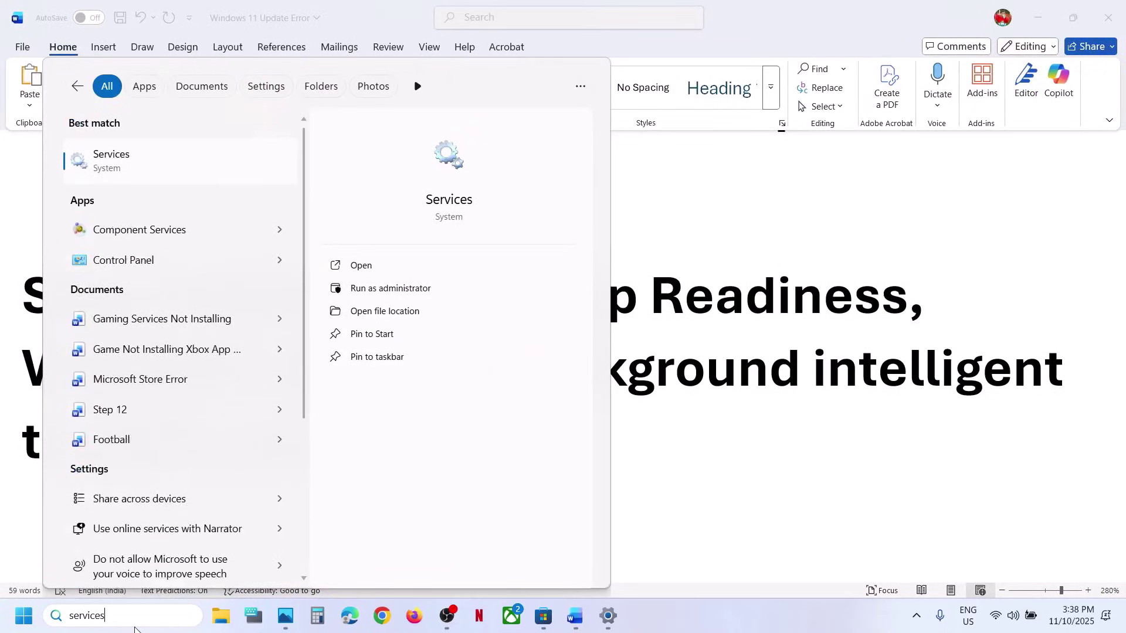
pyautogui.press('Return')
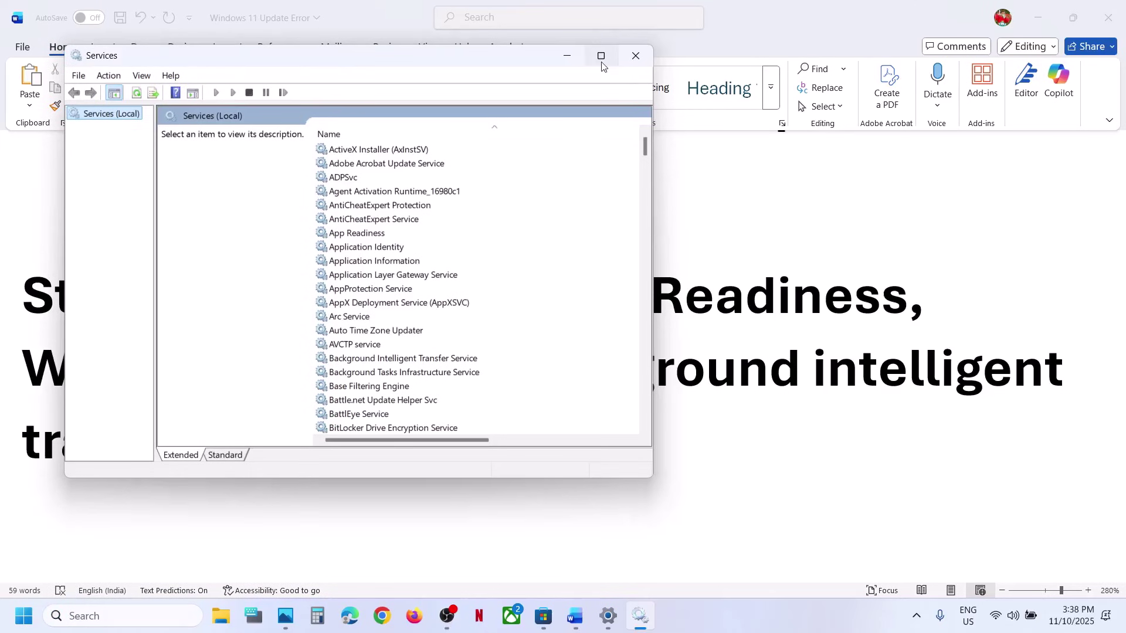
pyautogui.click(601, 56)
pyautogui.click(363, 392)
# Step: Locate the Windows Update service among the services starting with W
pyautogui.press('w')
pyautogui.scroll(-5, 363, 401)
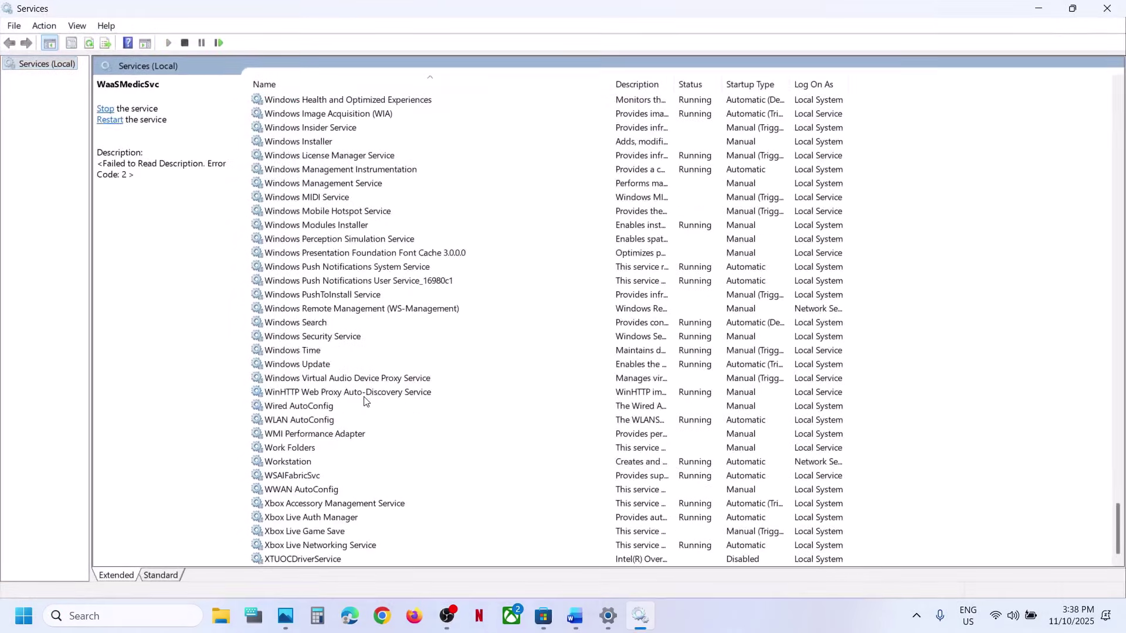
pyautogui.click(332, 366)
pyautogui.doubleClick(375, 351)
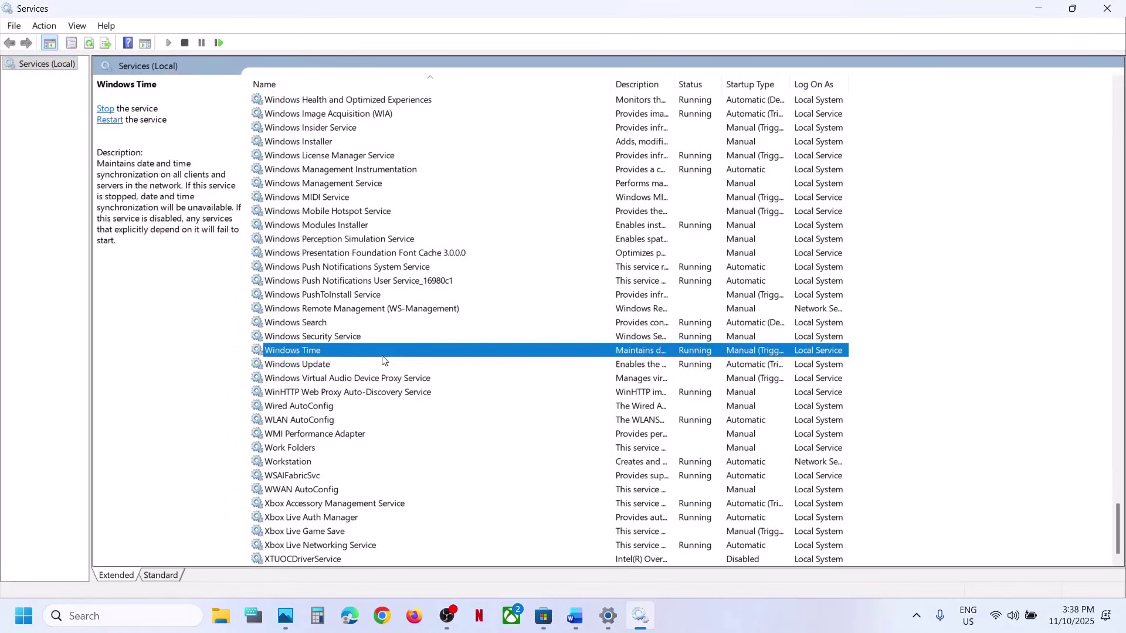
pyautogui.click(698, 137)
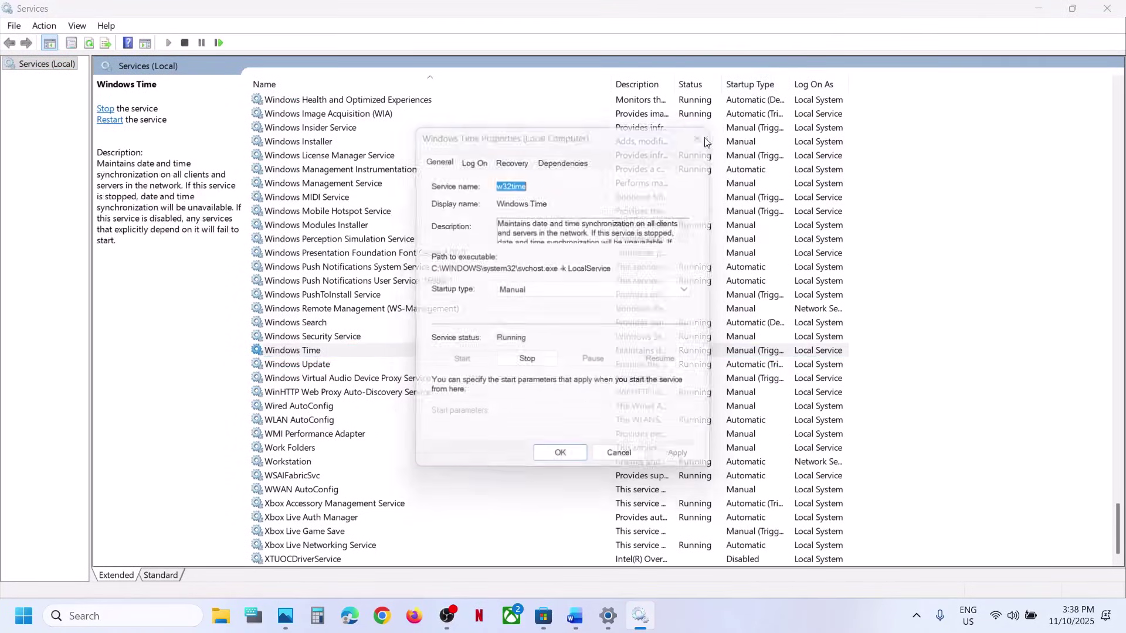
pyautogui.doubleClick(301, 364)
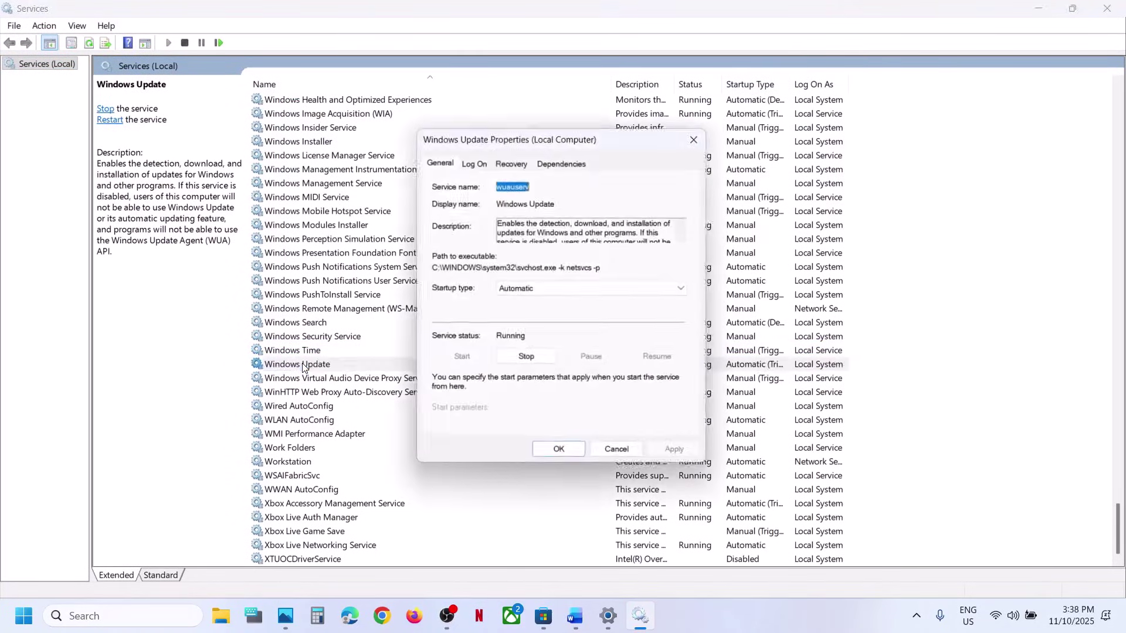
pyautogui.press('Escape')
# Step: Set Windows Update's startup type to Automatic, apply it, and restart the service
pyautogui.doubleClick(351, 369)
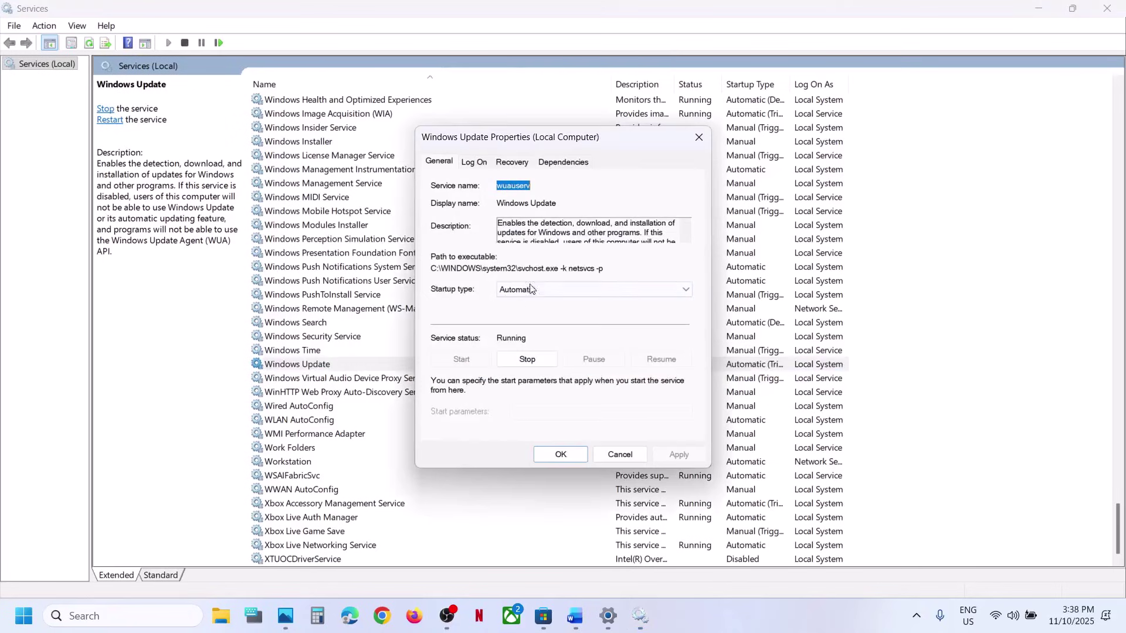
pyautogui.click(534, 287)
pyautogui.click(530, 313)
pyautogui.click(670, 454)
pyautogui.click(542, 454)
pyautogui.rightClick(347, 365)
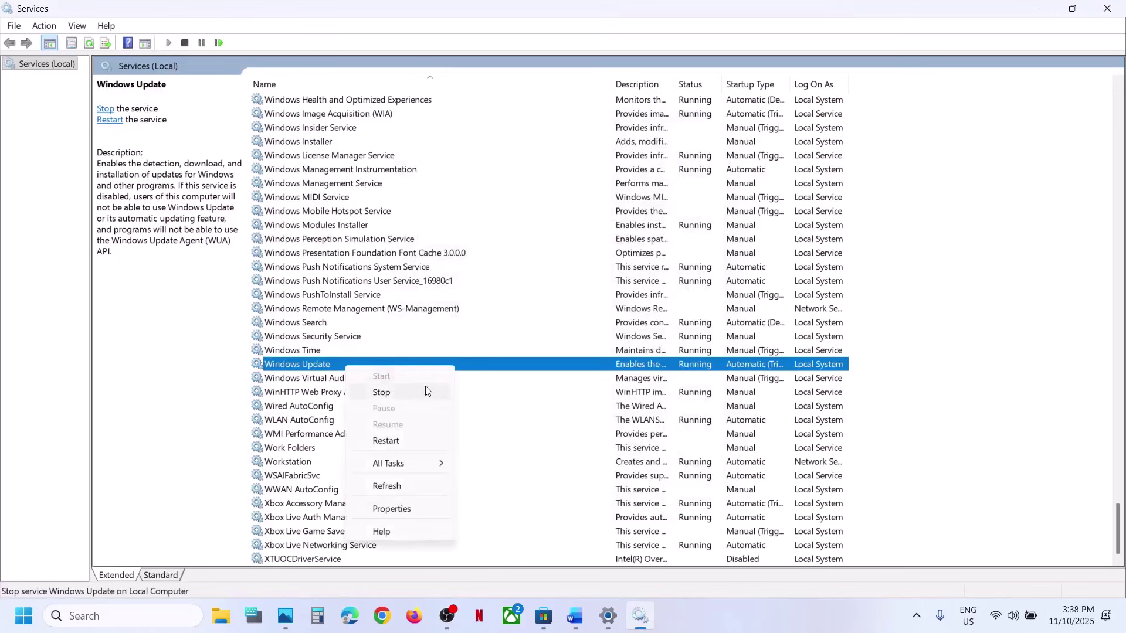
pyautogui.click(386, 442)
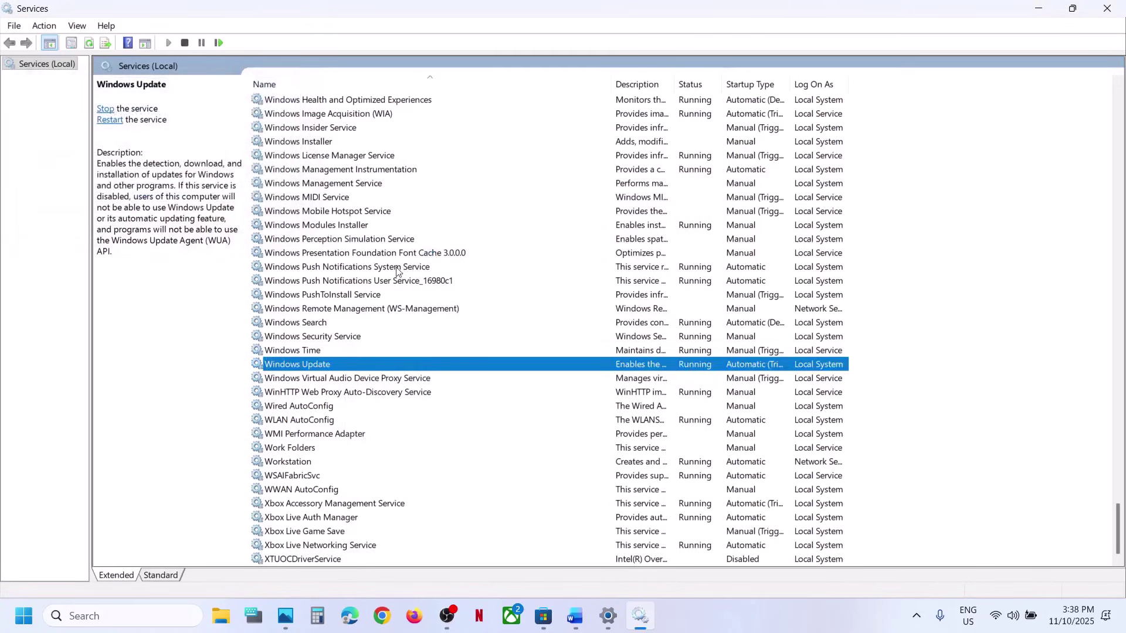
pyautogui.click(375, 274)
# Step: Set Background Intelligent Transfer Service startup to Automatic and start the service
pyautogui.press('b')
pyautogui.scroll(1, 378, 278)
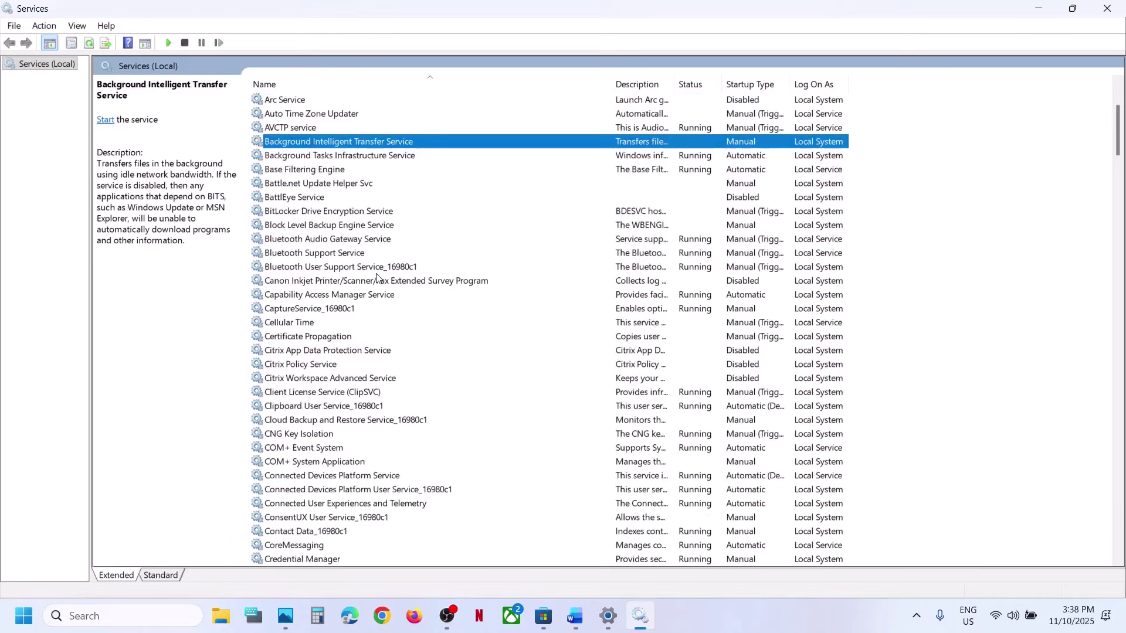
pyautogui.doubleClick(414, 147)
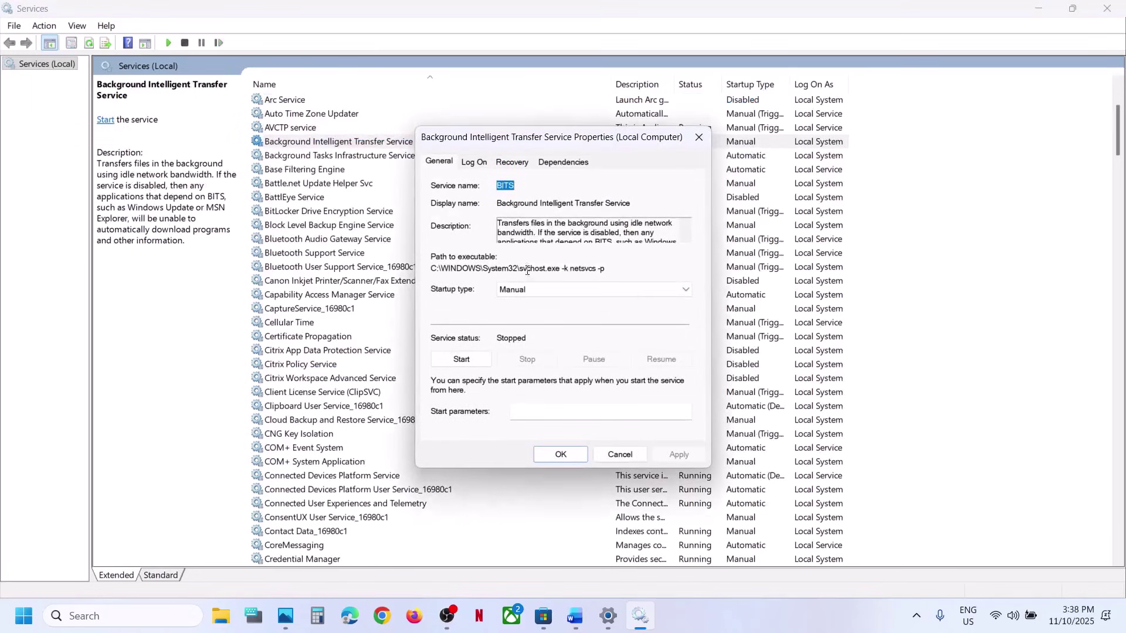
pyautogui.click(562, 290)
pyautogui.click(517, 311)
pyautogui.click(679, 455)
pyautogui.press('Return')
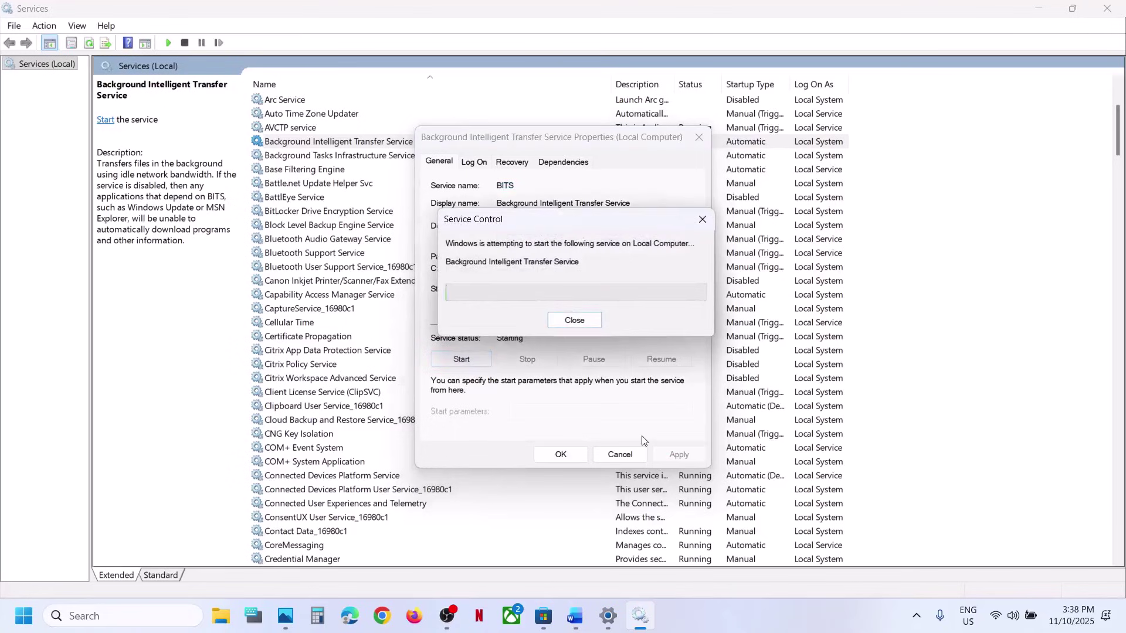
pyautogui.click(561, 455)
# Step: Restart the Background Intelligent Transfer Service
pyautogui.click(359, 145)
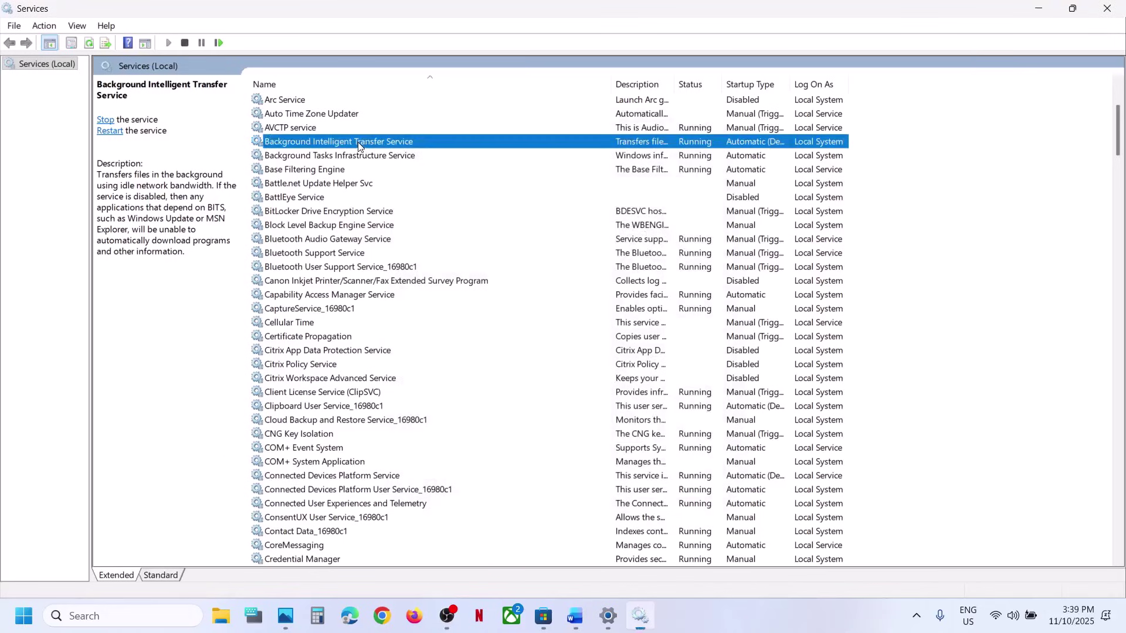
pyautogui.rightClick(359, 145)
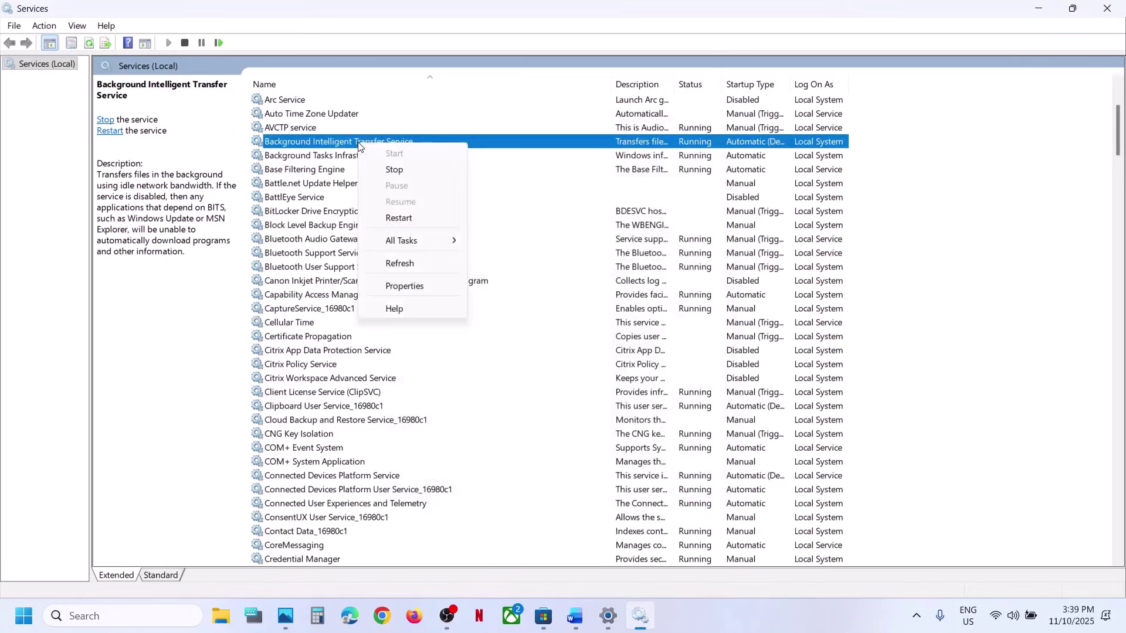
pyautogui.click(410, 218)
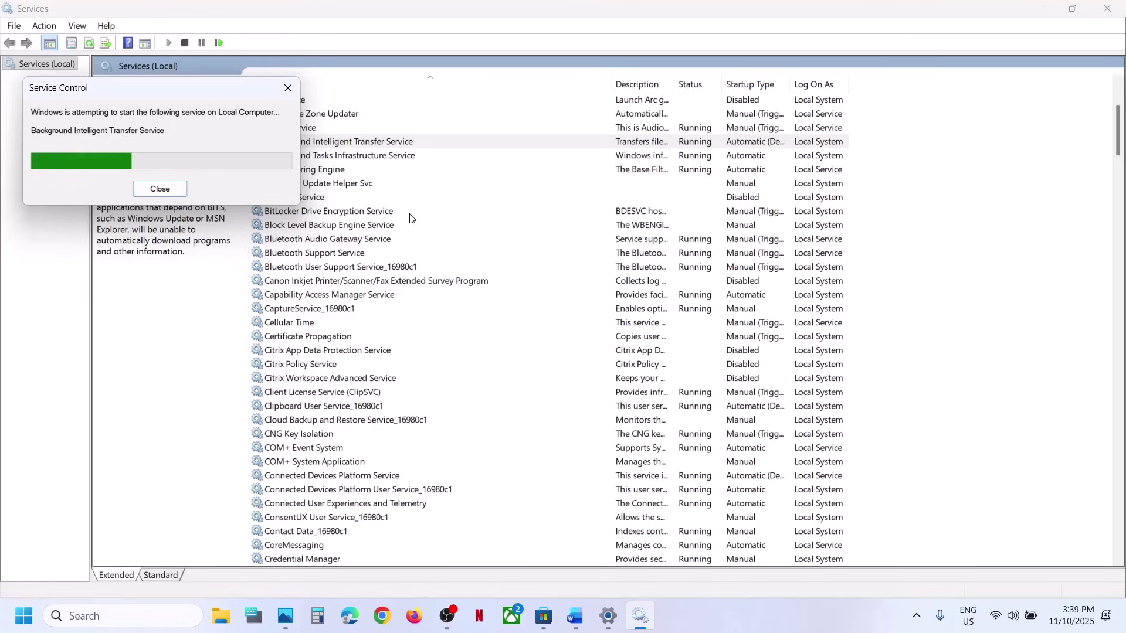
pyautogui.click(352, 240)
pyautogui.scroll(4, 352, 243)
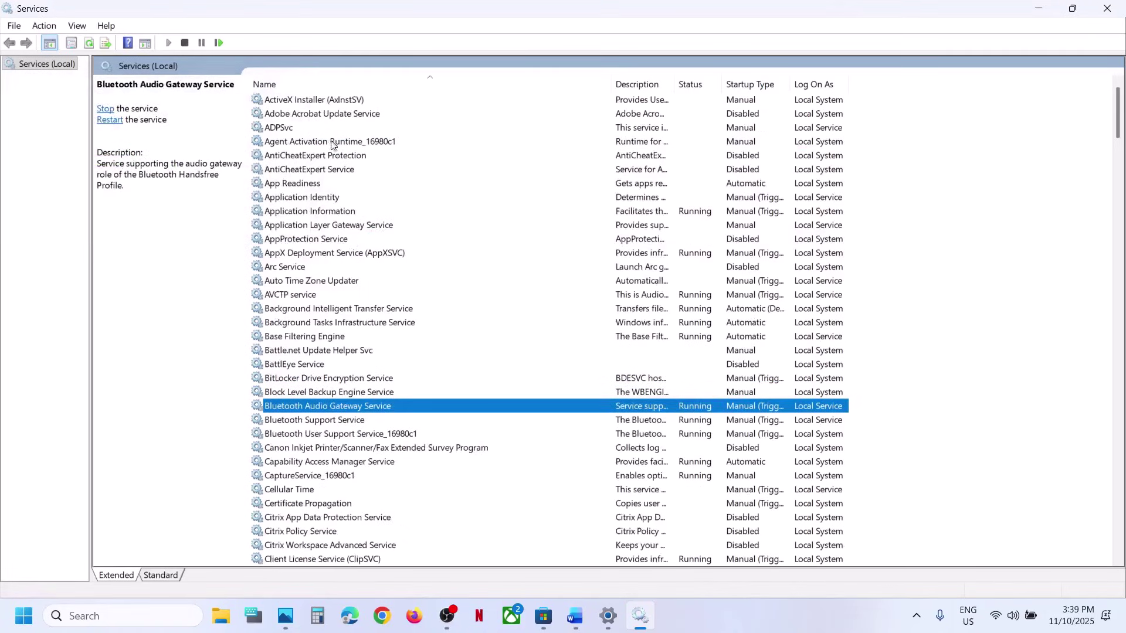
# Step: Set App Readiness startup to Automatic and start the service
pyautogui.click(285, 184)
pyautogui.doubleClick(355, 183)
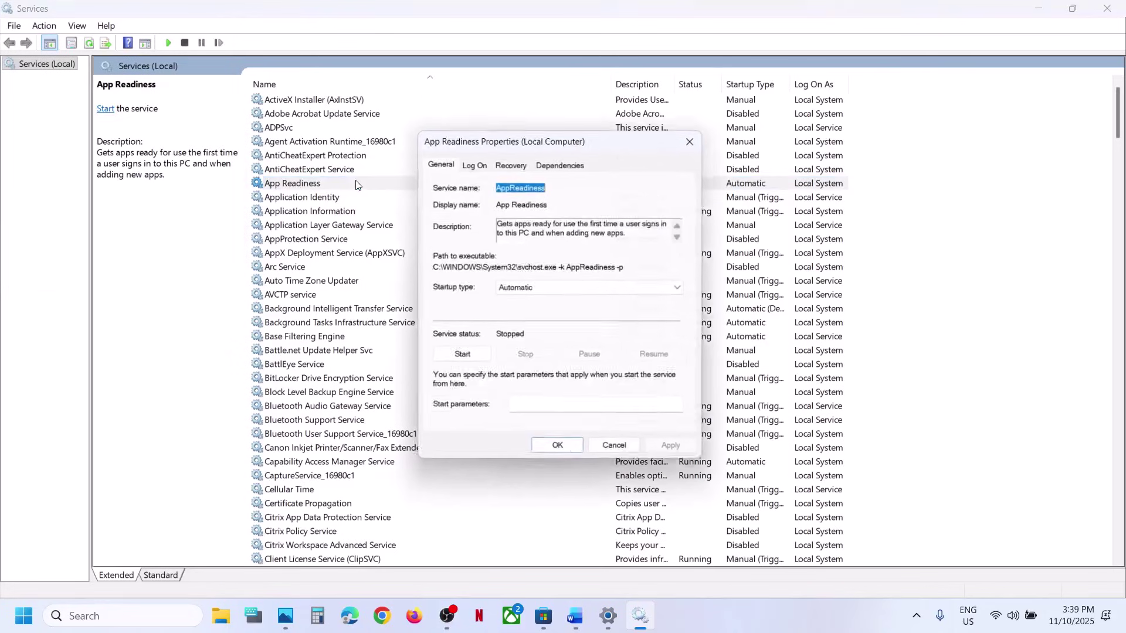
pyautogui.click(535, 290)
pyautogui.click(536, 317)
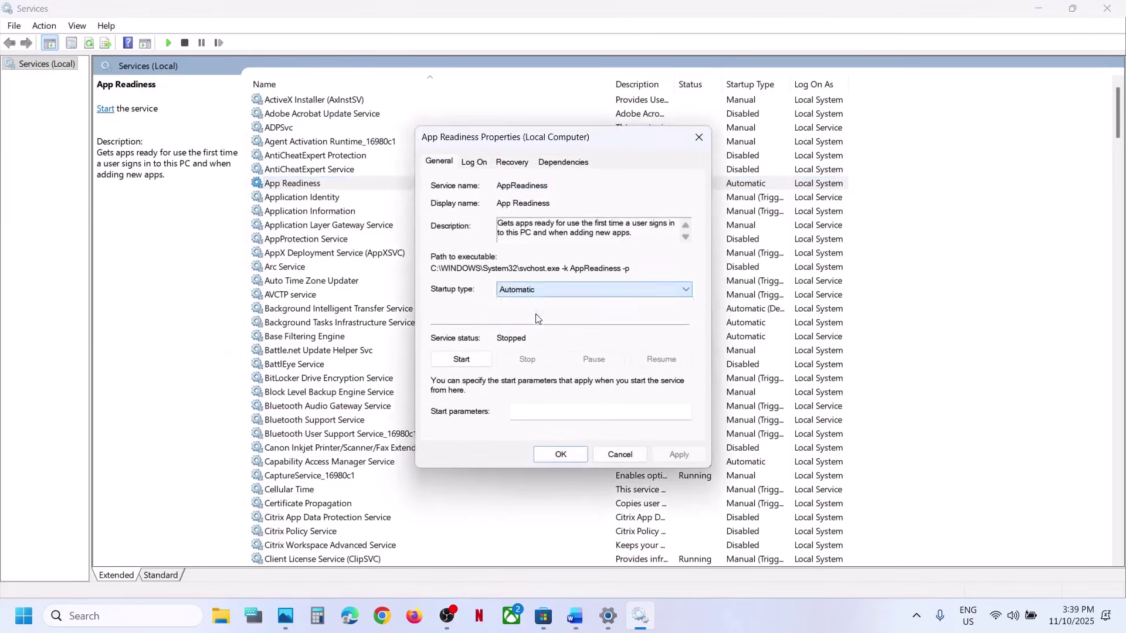
pyautogui.click(678, 455)
pyautogui.click(462, 359)
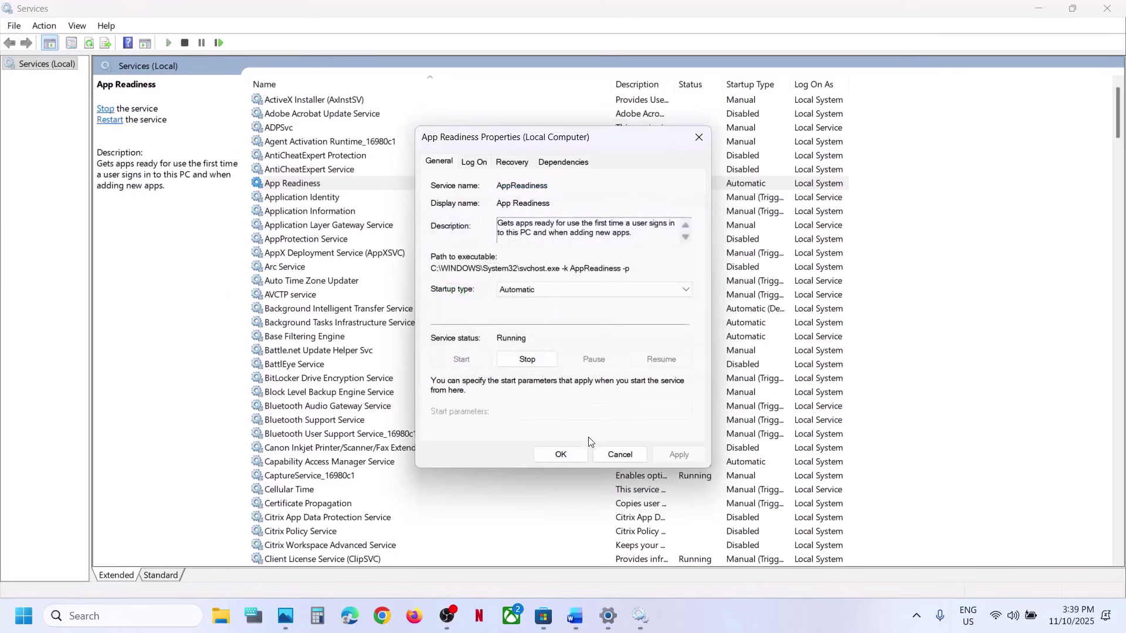
pyautogui.click(564, 455)
# Step: Restart App Readiness and close the Services console
pyautogui.rightClick(322, 184)
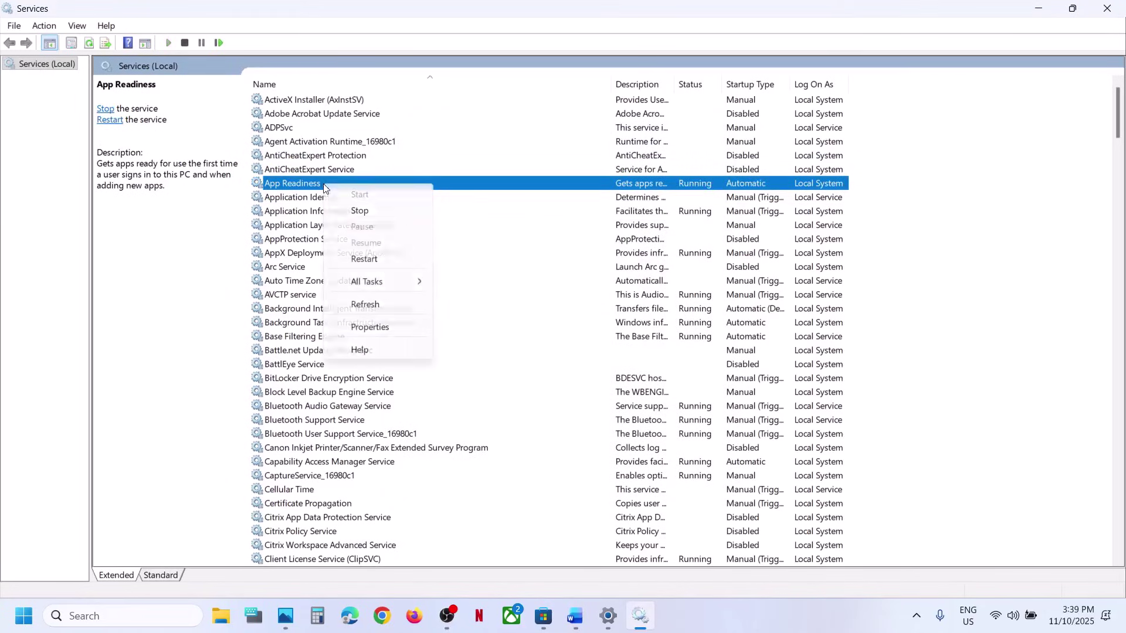
pyautogui.click(396, 256)
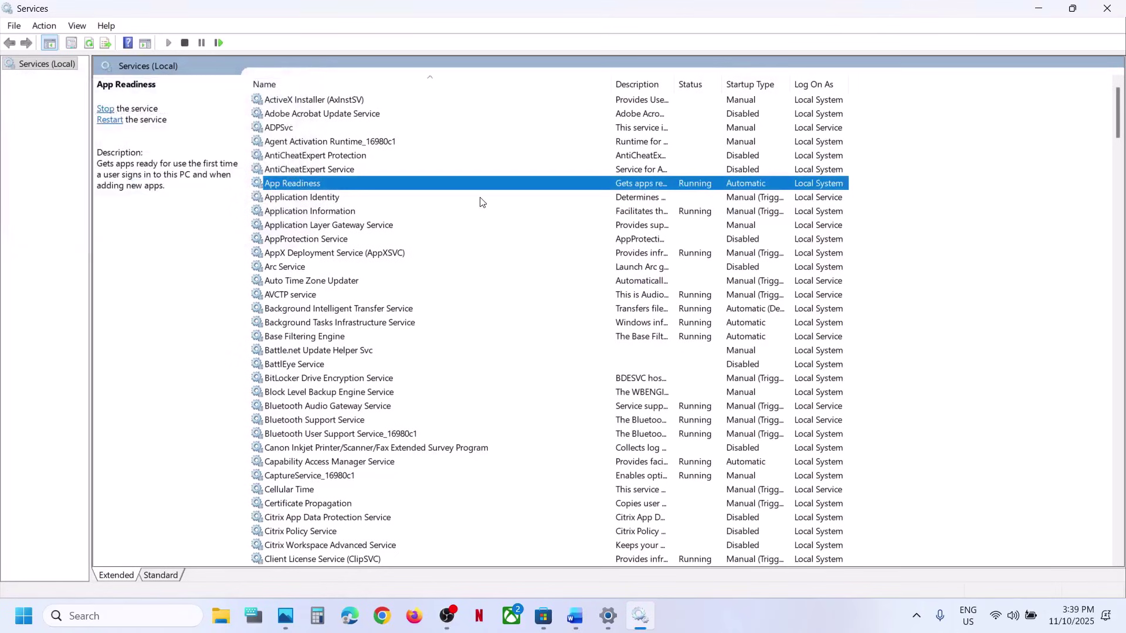
pyautogui.click(1109, 9)
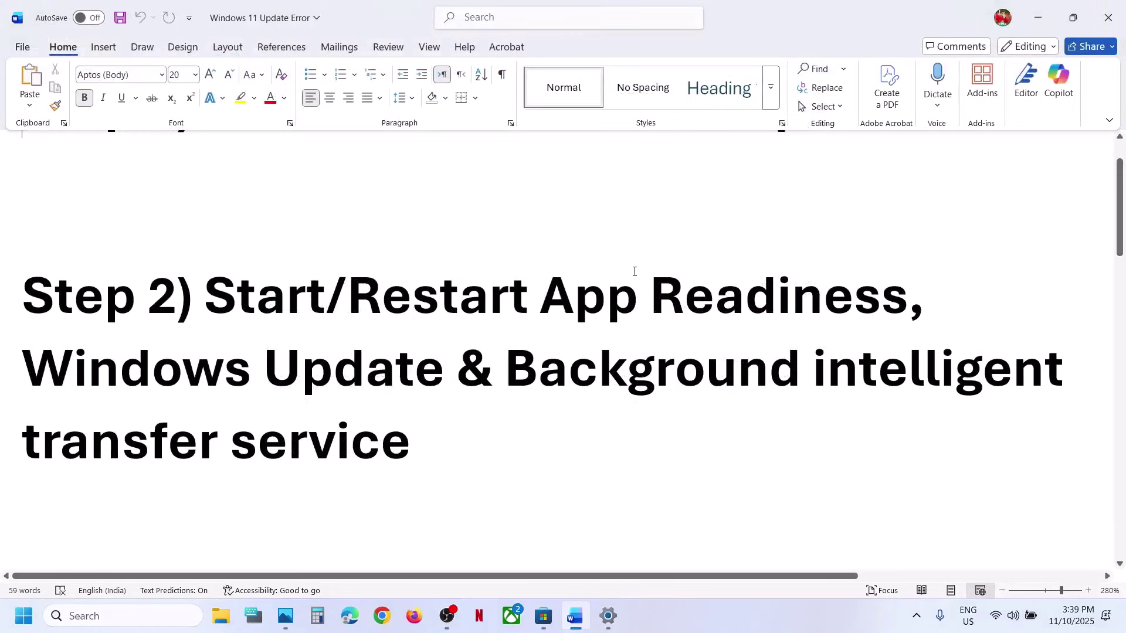
# Step: Scroll the guide to Step 3 and launch Command Prompt as administrator
pyautogui.scroll(-6, 494, 391)
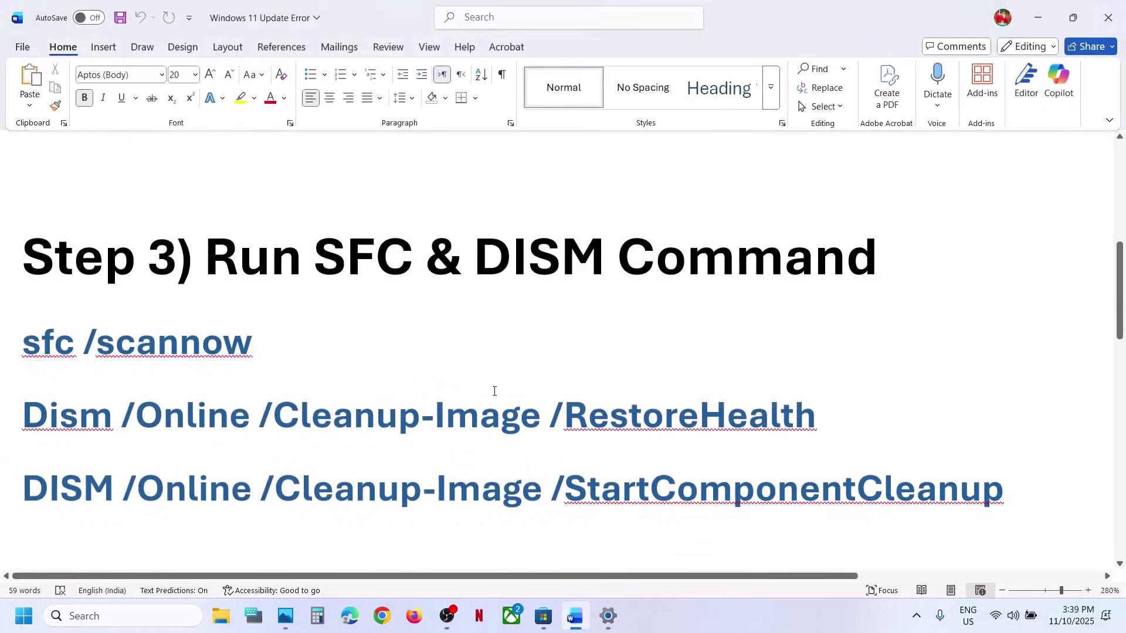
pyautogui.click(168, 618)
pyautogui.write('cmd')
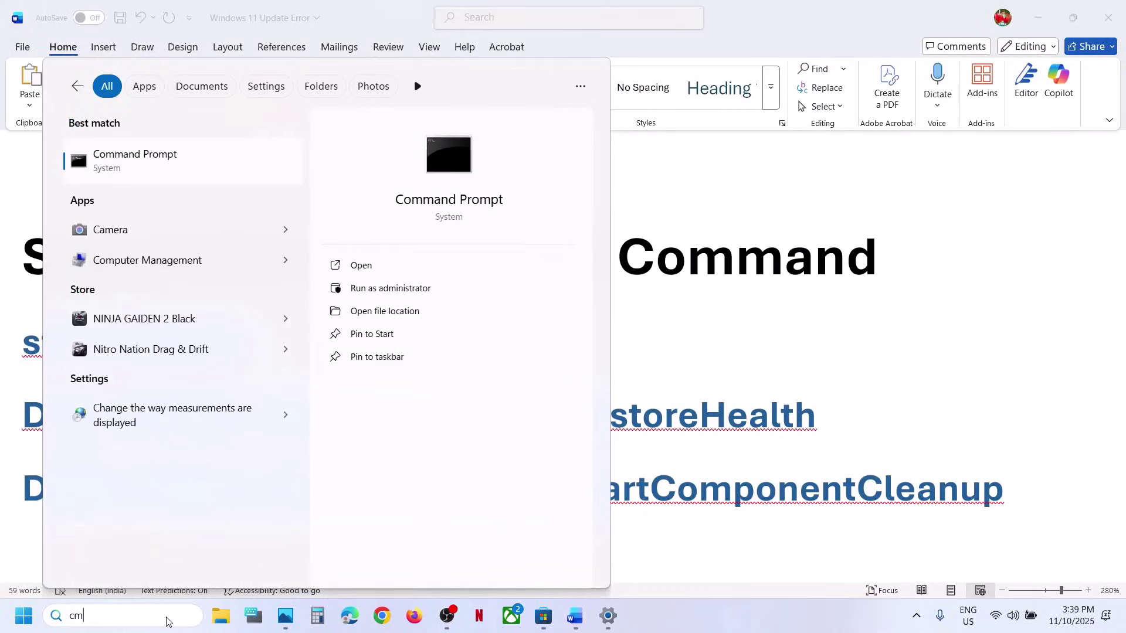
pyautogui.rightClick(162, 154)
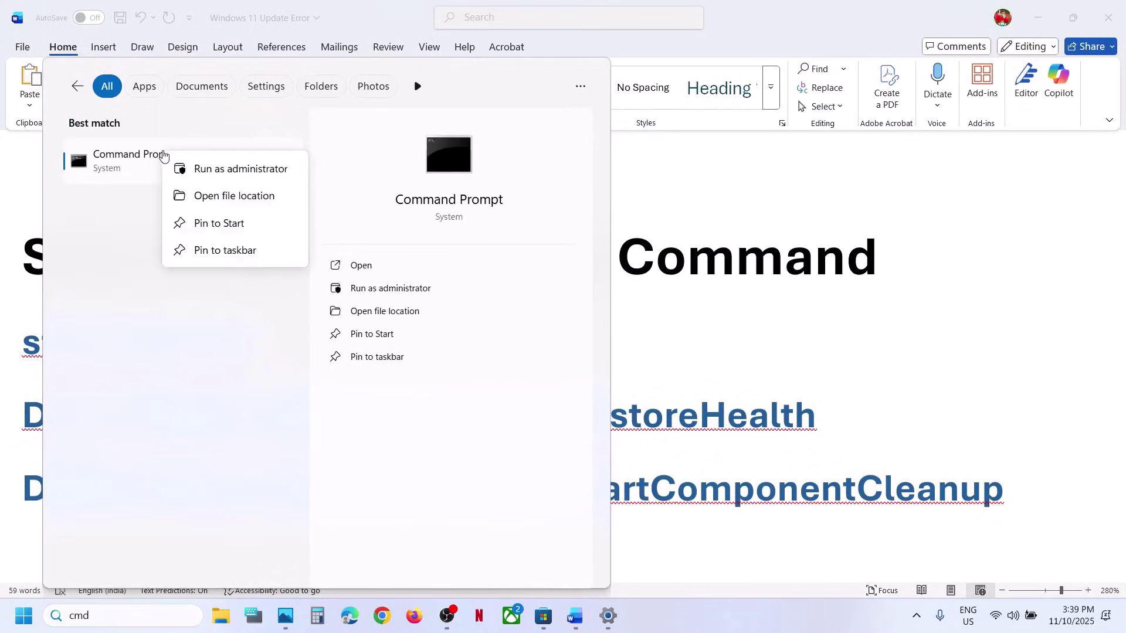
pyautogui.click(244, 170)
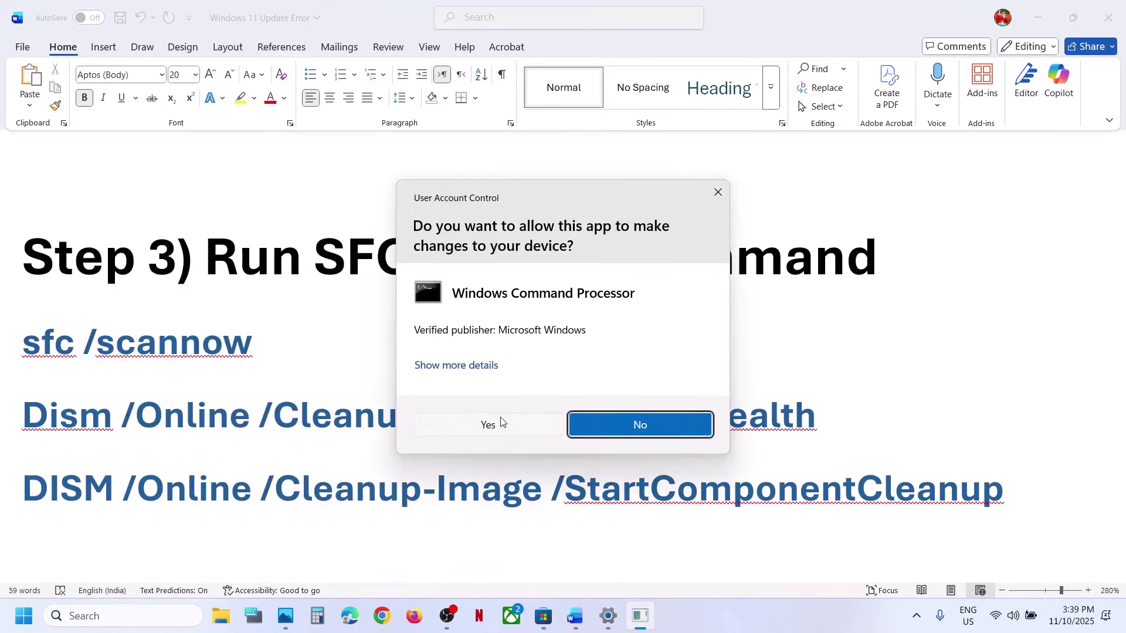
pyautogui.click(487, 424)
pyautogui.hotkey('alt', 'Tab')
# Step: Copy 'sfc /scannow' from the guide and run it in the admin Command Prompt
pyautogui.doubleClick(203, 360)
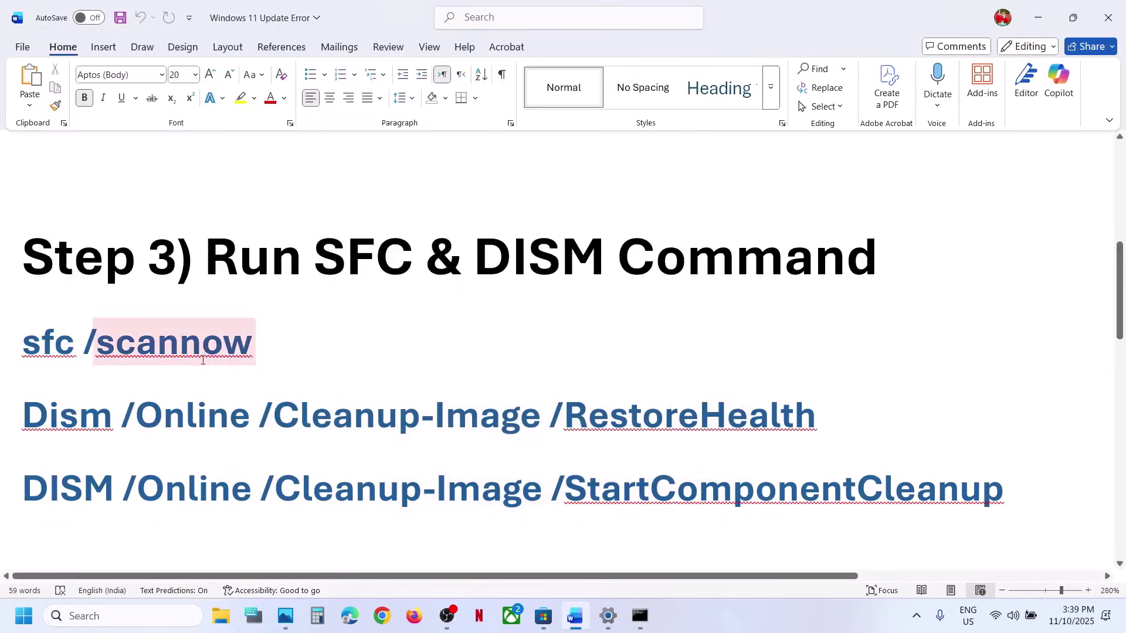
pyautogui.moveTo(191, 350); pyautogui.dragTo(191, 354)
pyautogui.tripleClick(191, 350)
pyautogui.hotkey('ctrl', 'c')
pyautogui.hotkey('alt', 'Tab')
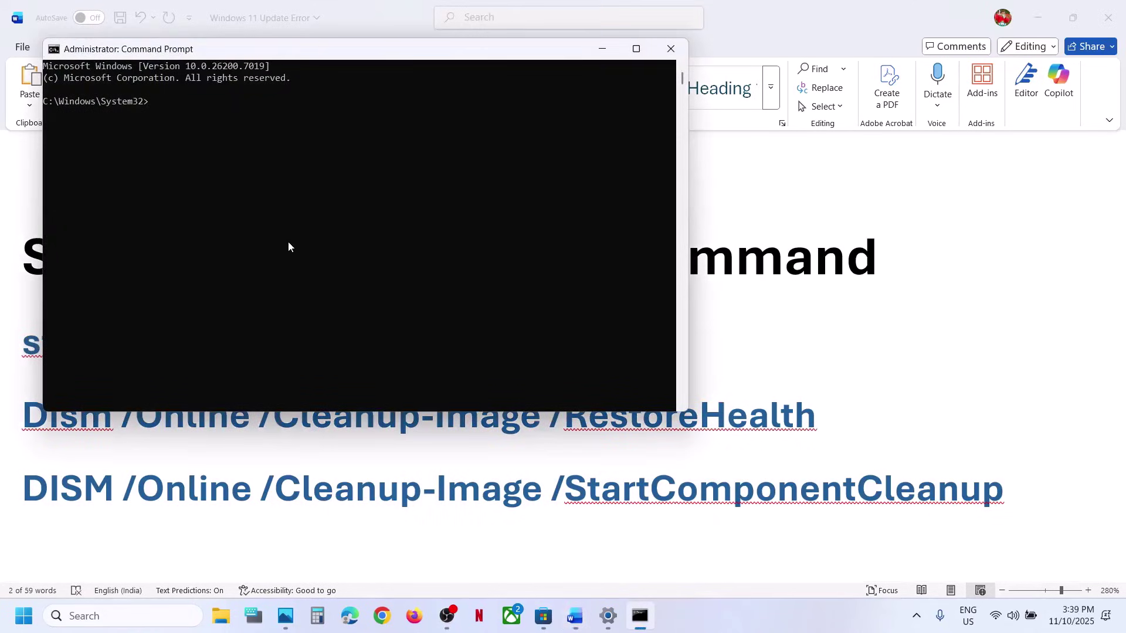
pyautogui.hotkey('ctrl', 'v')
pyautogui.hotkey('alt', 'Tab')
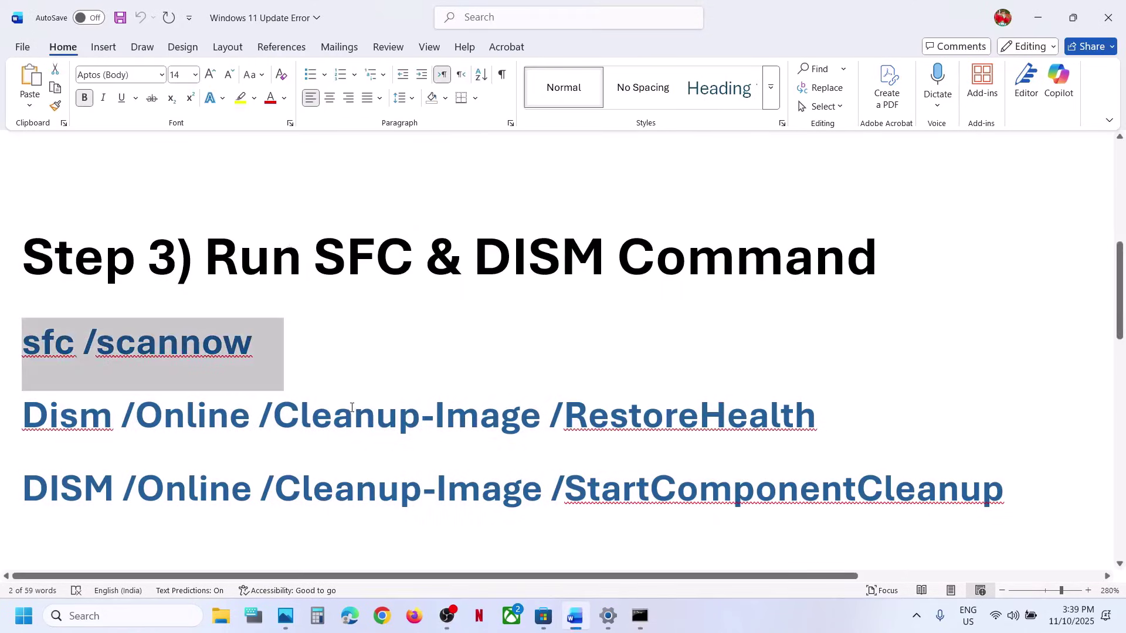
# Step: Copy the DISM RestoreHealth and StartComponentCleanup command lines across to Command Prompt
pyautogui.tripleClick(352, 409)
pyautogui.hotkey('ctrl', 'c')
pyautogui.hotkey('alt', 'Tab')
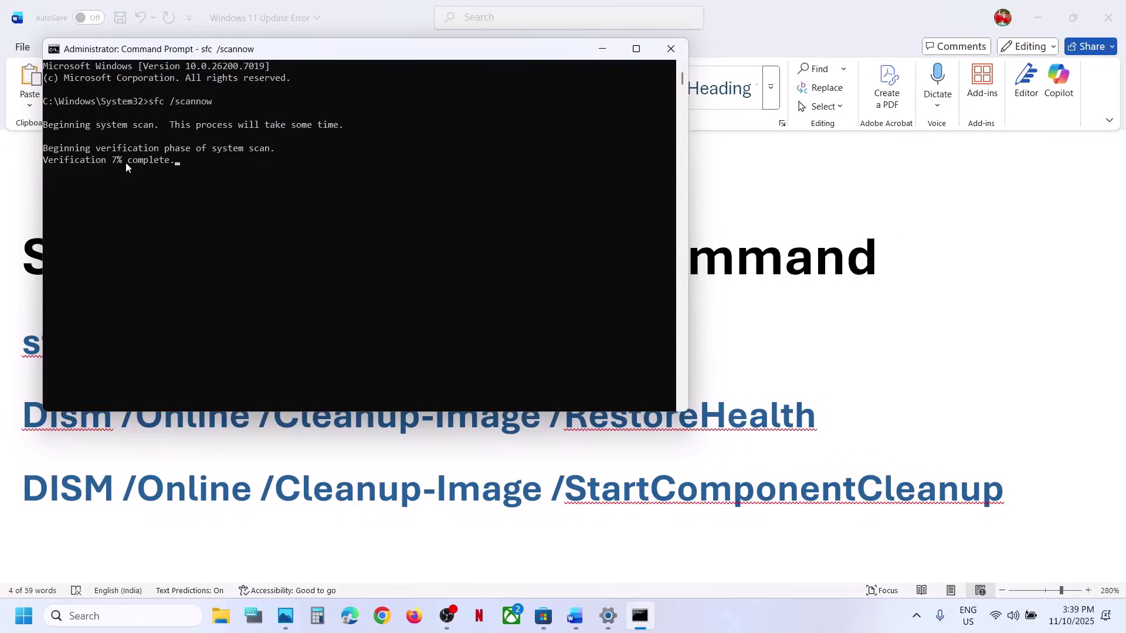
pyautogui.hotkey('alt', 'Tab')
pyautogui.rightClick(321, 414)
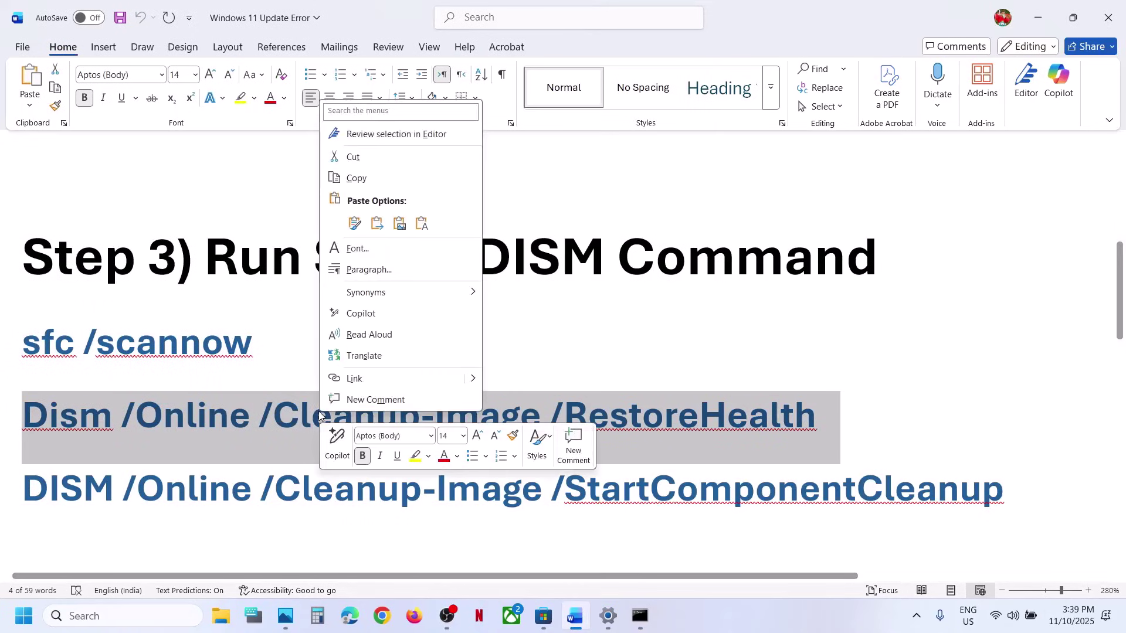
pyautogui.click(371, 179)
pyautogui.hotkey('alt', 'Tab')
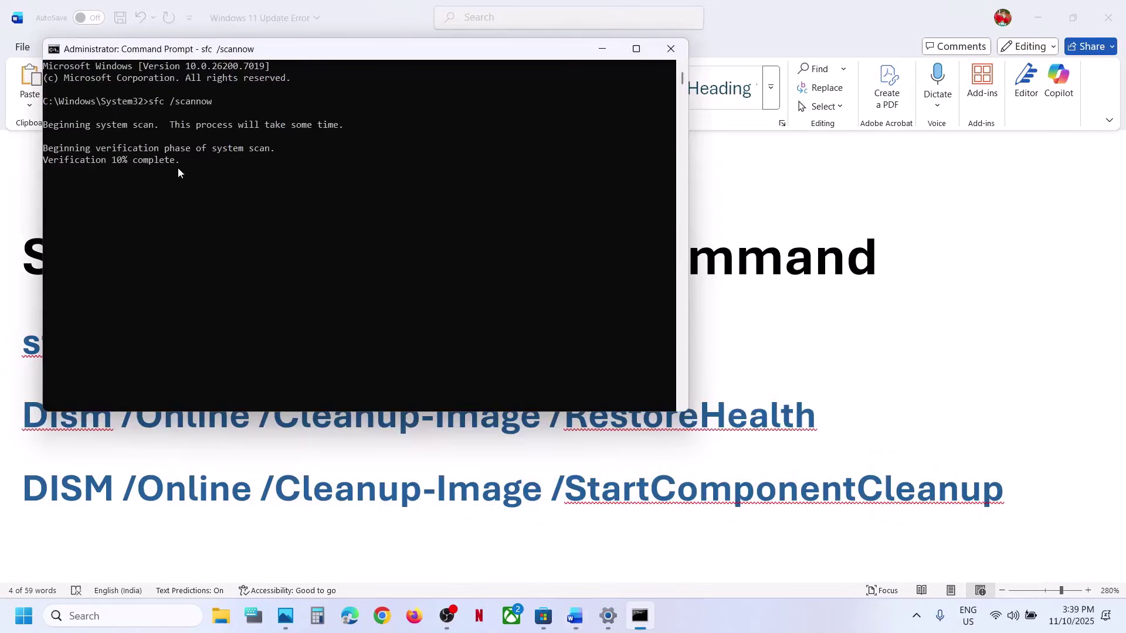
pyautogui.hotkey('alt', 'Tab')
pyautogui.hotkey('alt', 'Tab')
pyautogui.hotkey('alt', 'Tab')
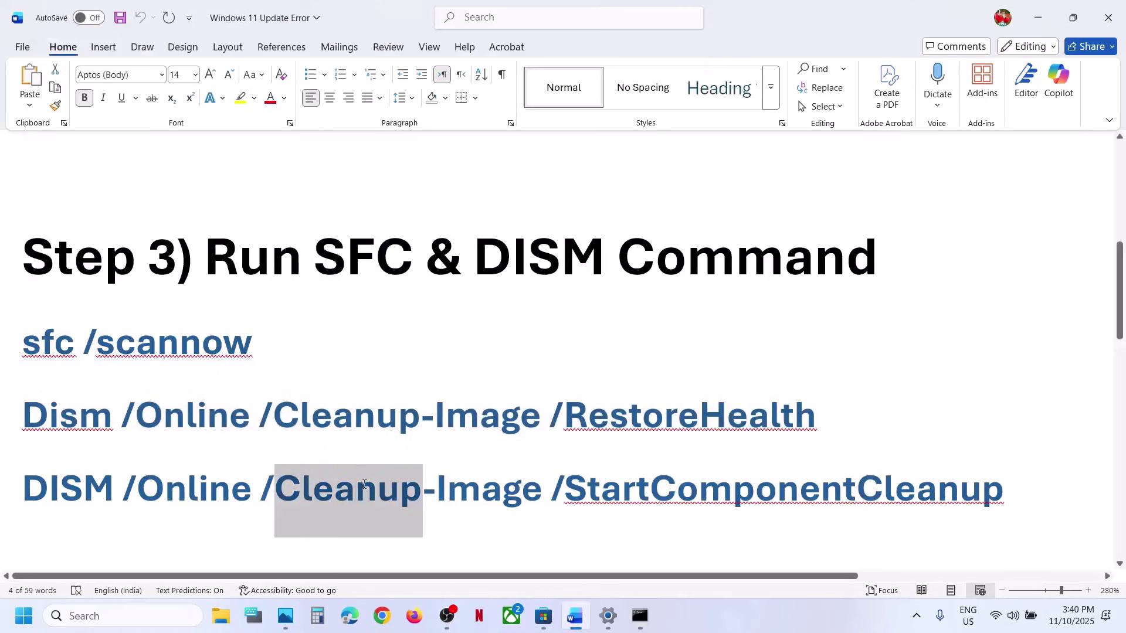
pyautogui.tripleClick(364, 485)
pyautogui.hotkey('alt', 'Tab')
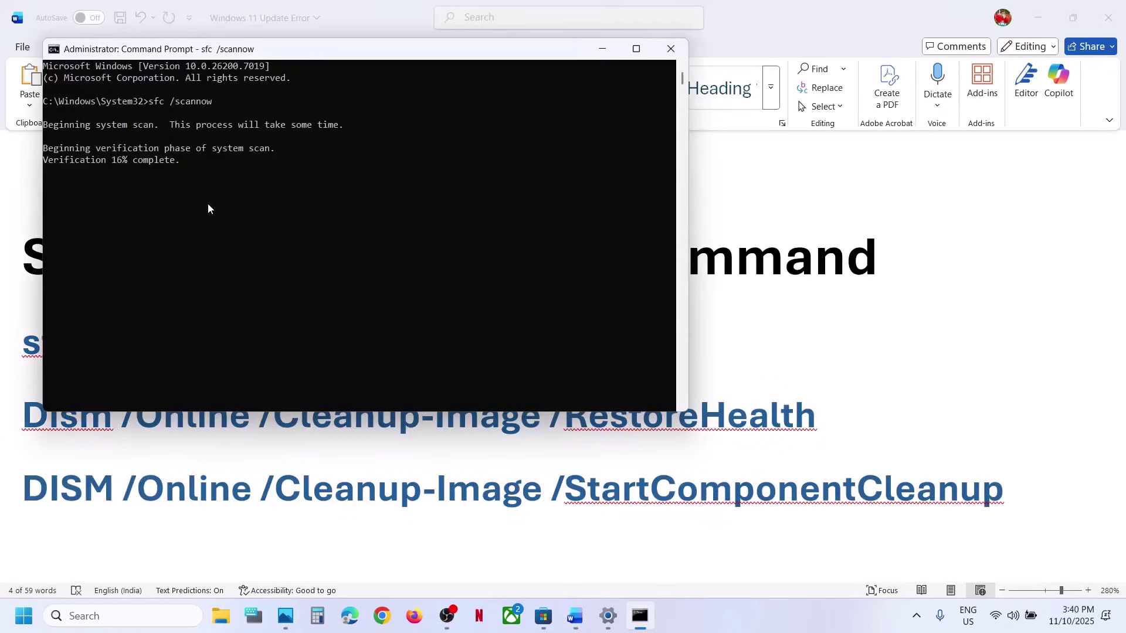
pyautogui.hotkey('alt', 'Tab')
pyautogui.hotkey('alt', 'Tab')
pyautogui.hotkey('alt', 'Tab')
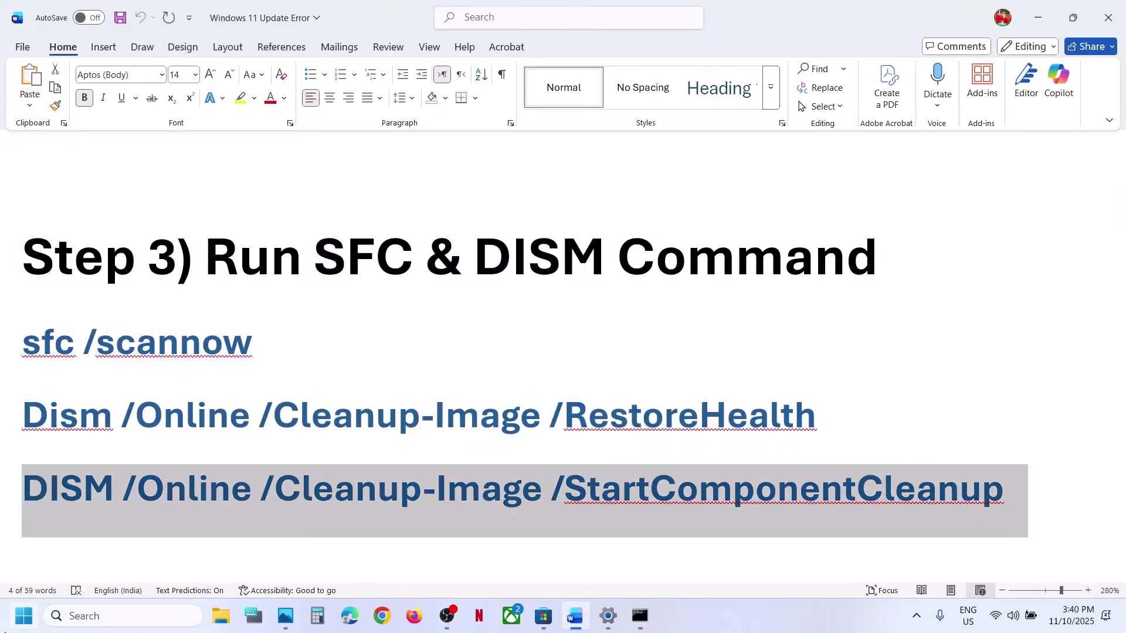
pyautogui.press('super')
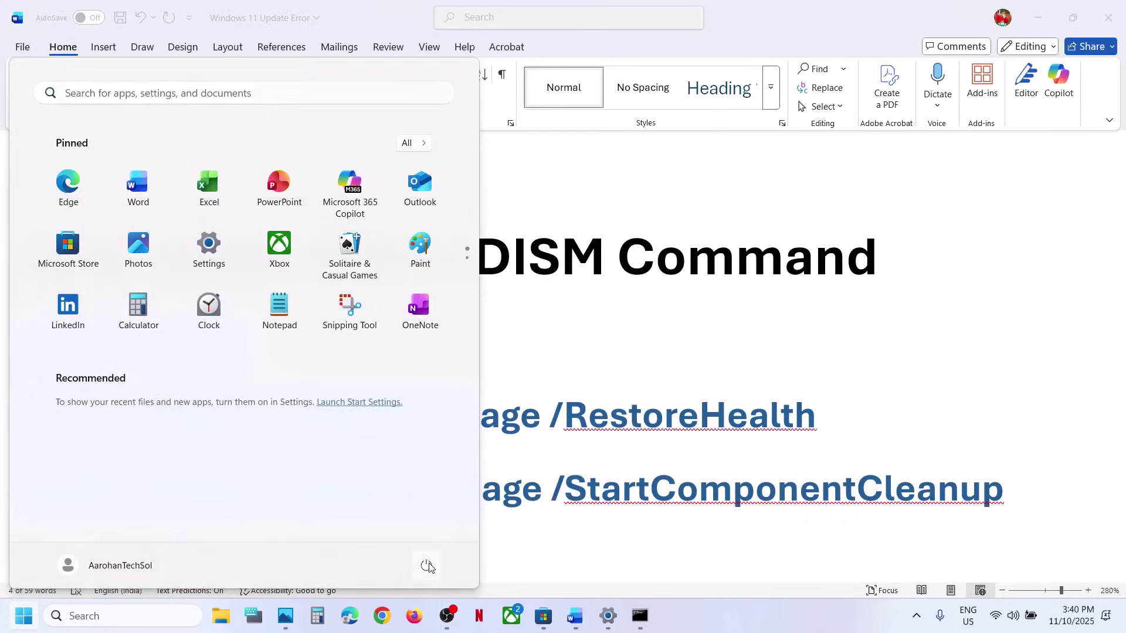
# Step: Download the Windows 11 Installation Assistant from the Windows 11 download page
pyautogui.click(426, 564)
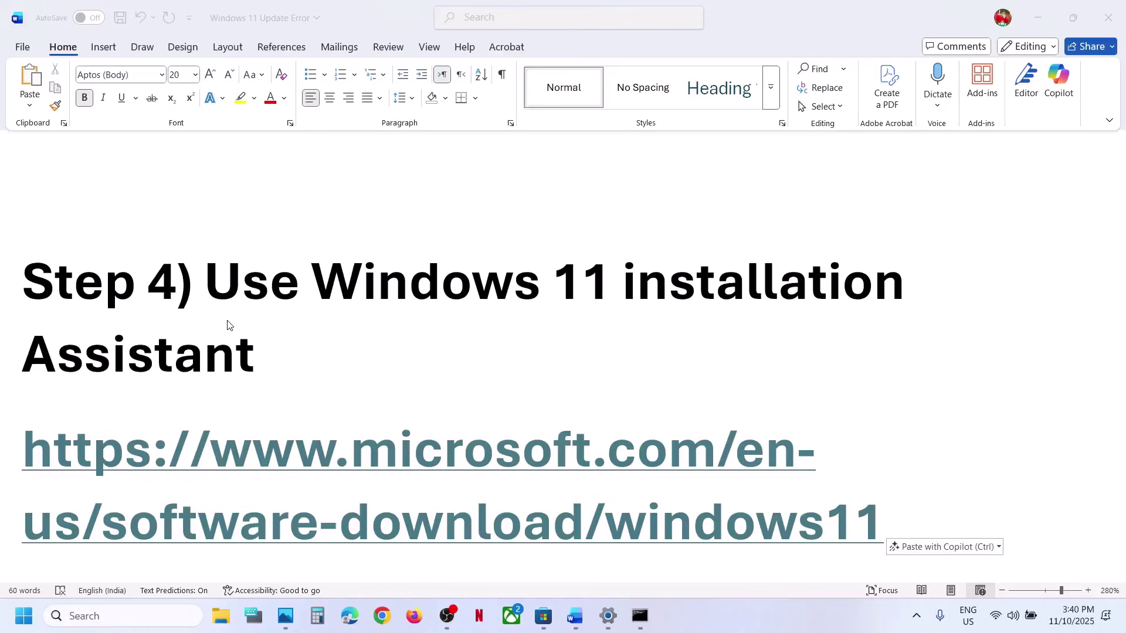
pyautogui.scroll(-1, 227, 324)
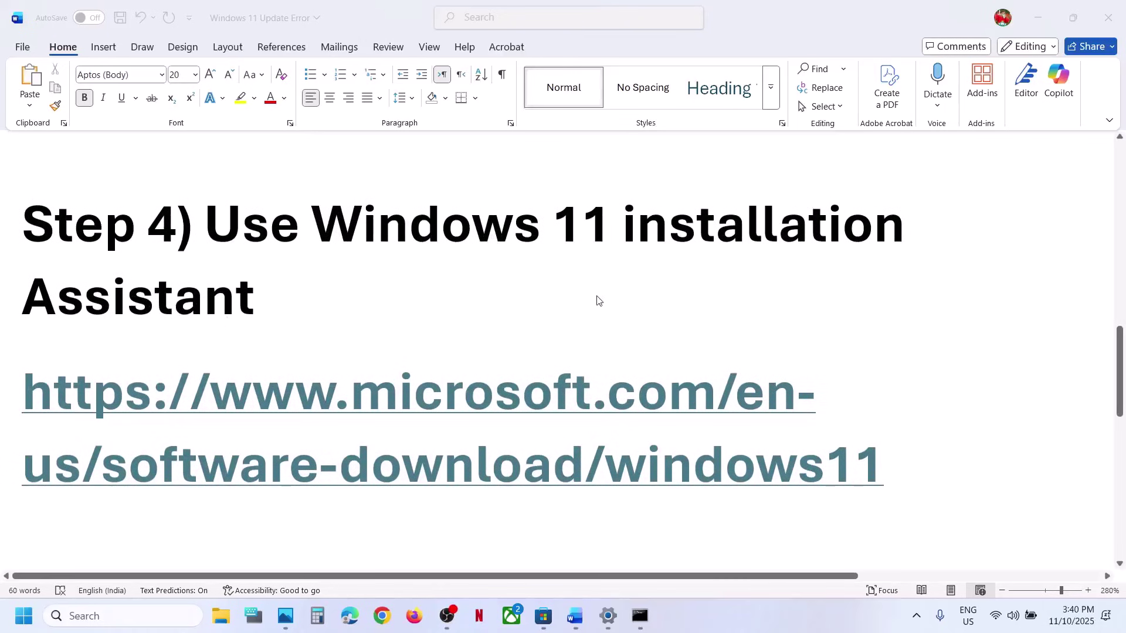
pyautogui.keyDown('ctrl'); pyautogui.click(442, 400); pyautogui.keyUp('ctrl')
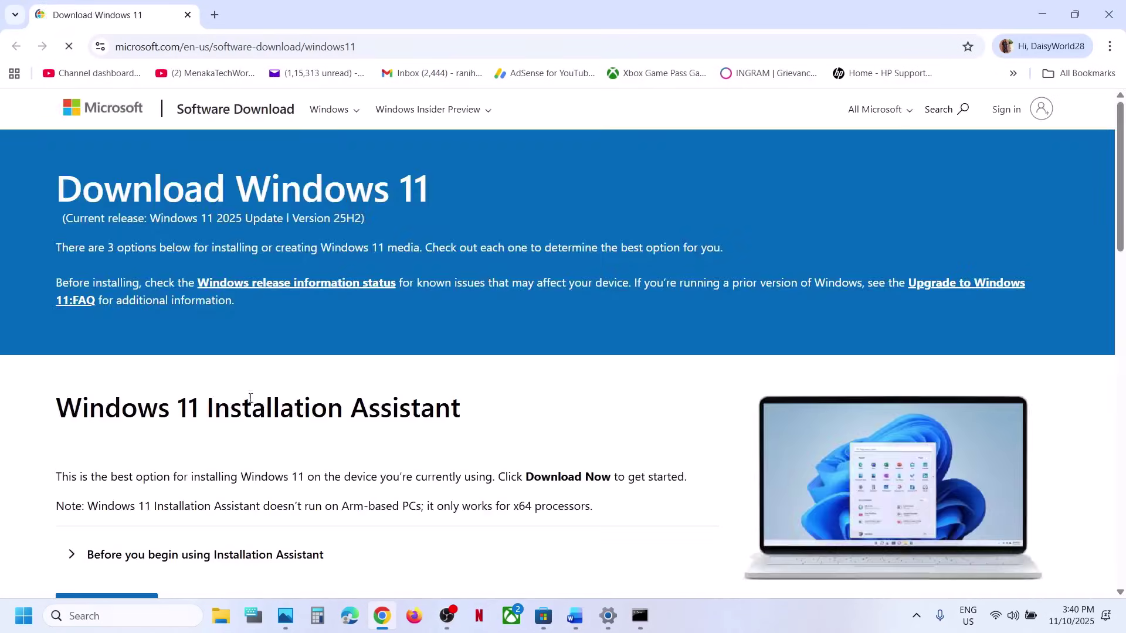
pyautogui.scroll(-2, 250, 398)
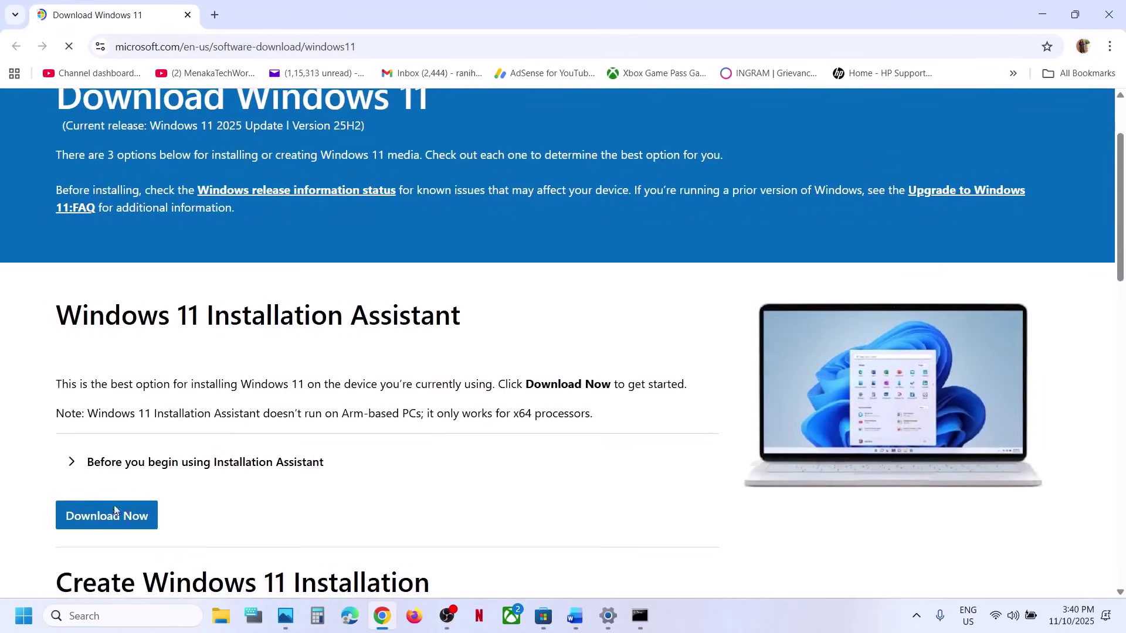
pyautogui.click(114, 513)
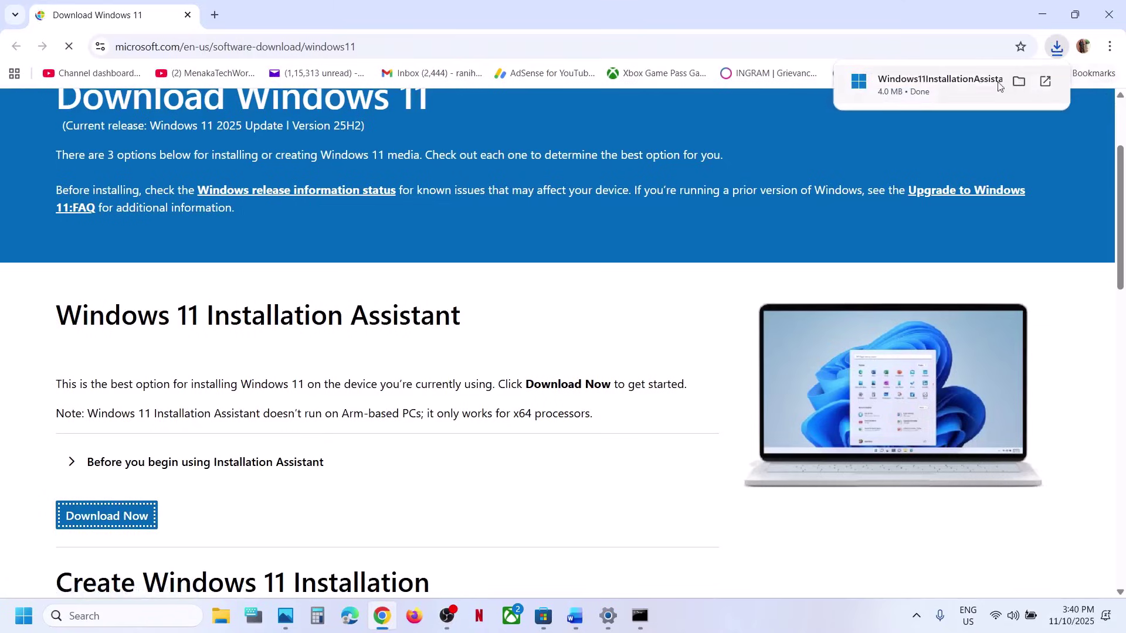
# Step: Run the Installation Assistant and close its already-up-to-date notice
pyautogui.click(967, 85)
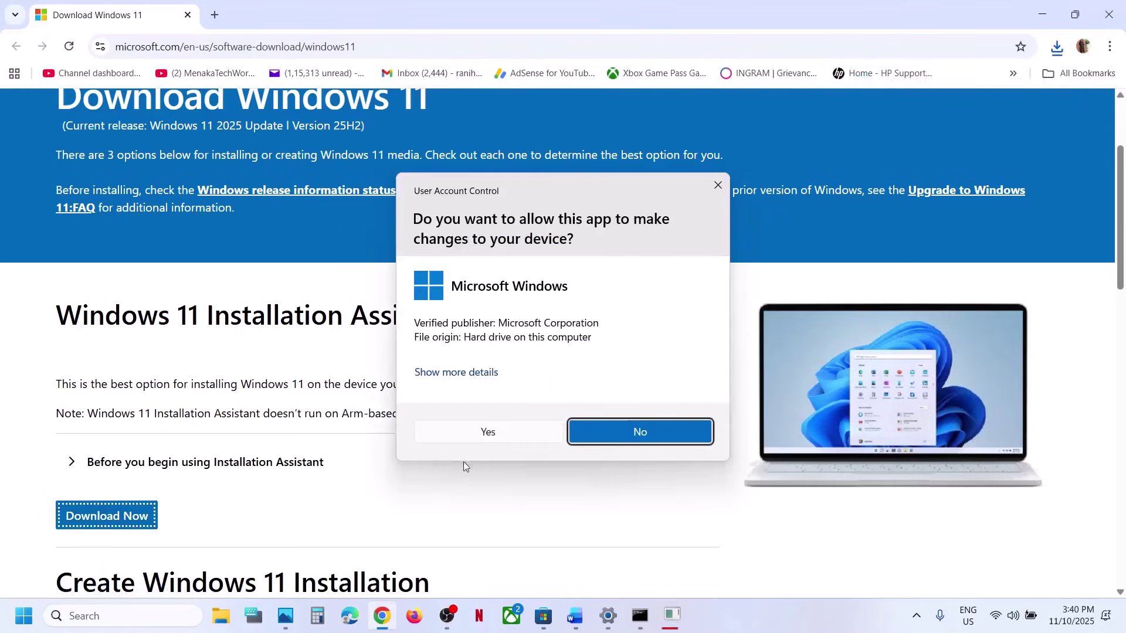
pyautogui.click(465, 434)
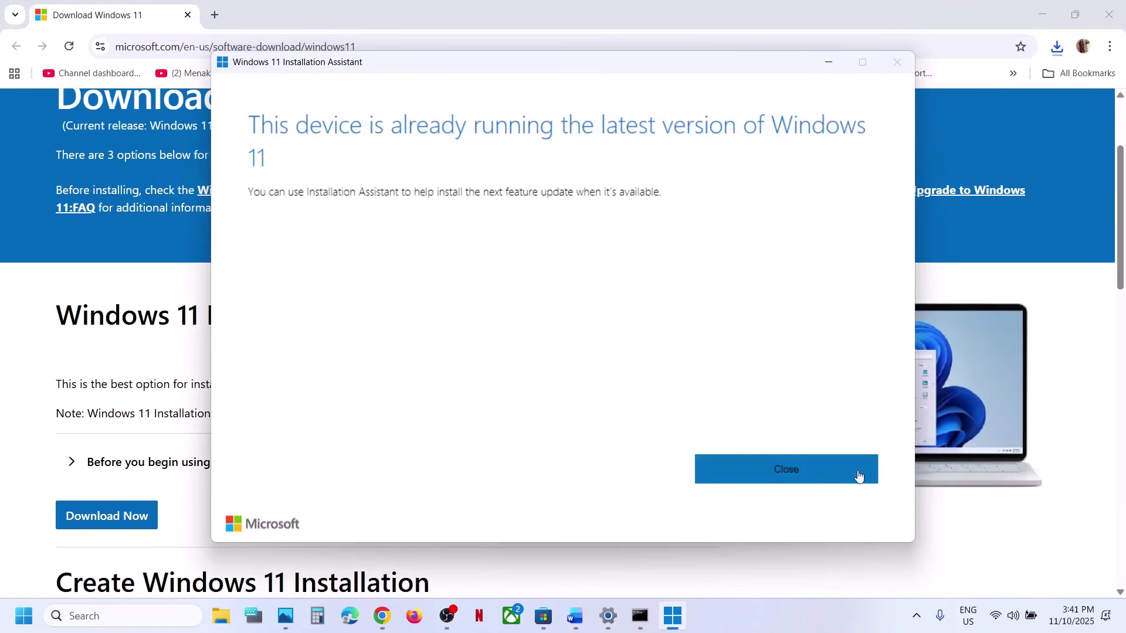
pyautogui.click(787, 477)
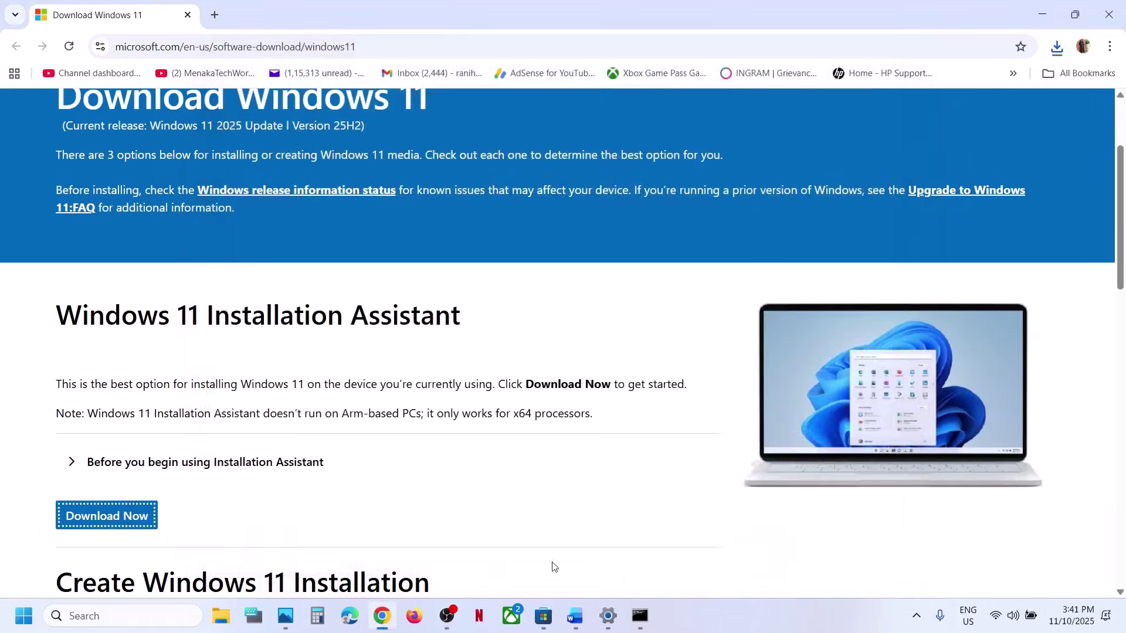
# Step: Open Windows Update Advanced options > Recovery, then return to the guide's Step 5
pyautogui.click(574, 615)
pyautogui.scroll(-4, 428, 447)
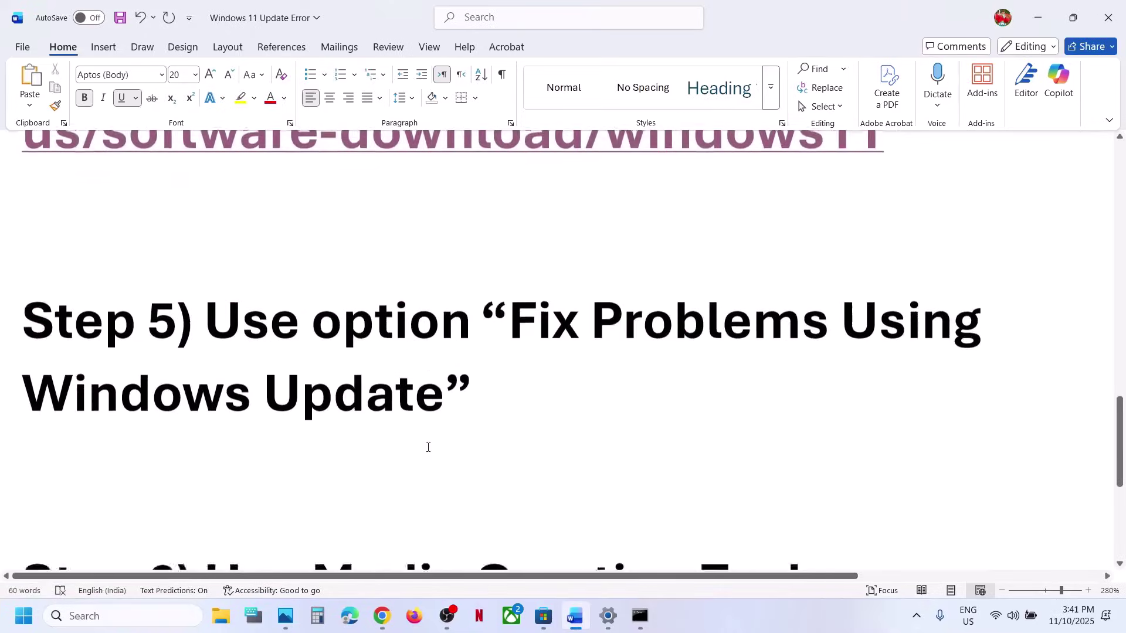
pyautogui.hotkey('alt', 'Tab')
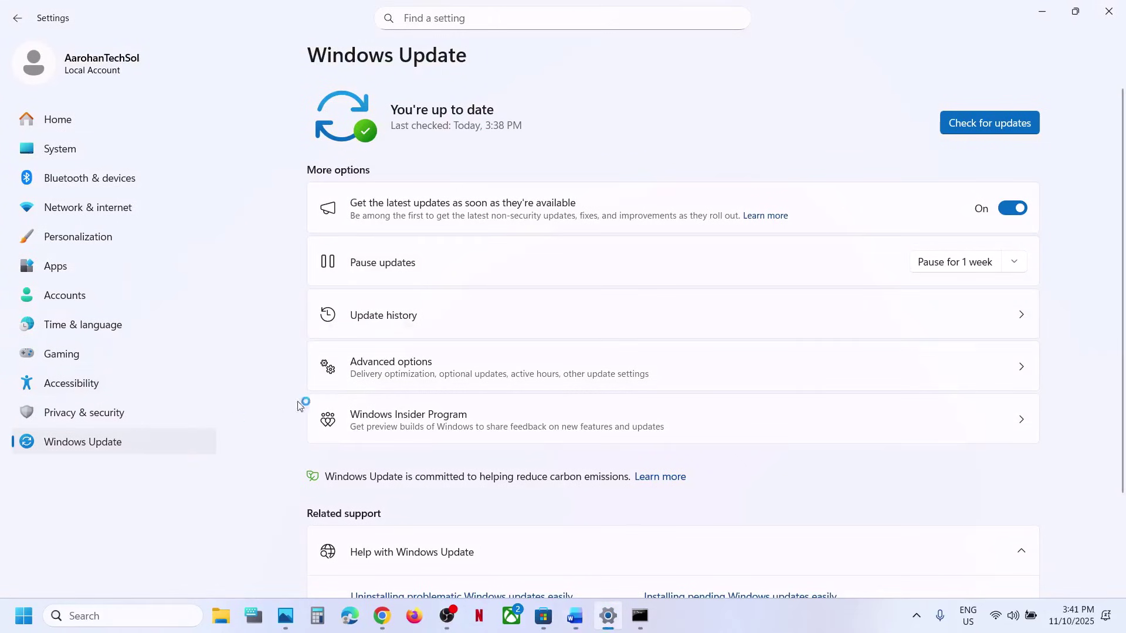
pyautogui.click(424, 369)
pyautogui.scroll(-3, 416, 370)
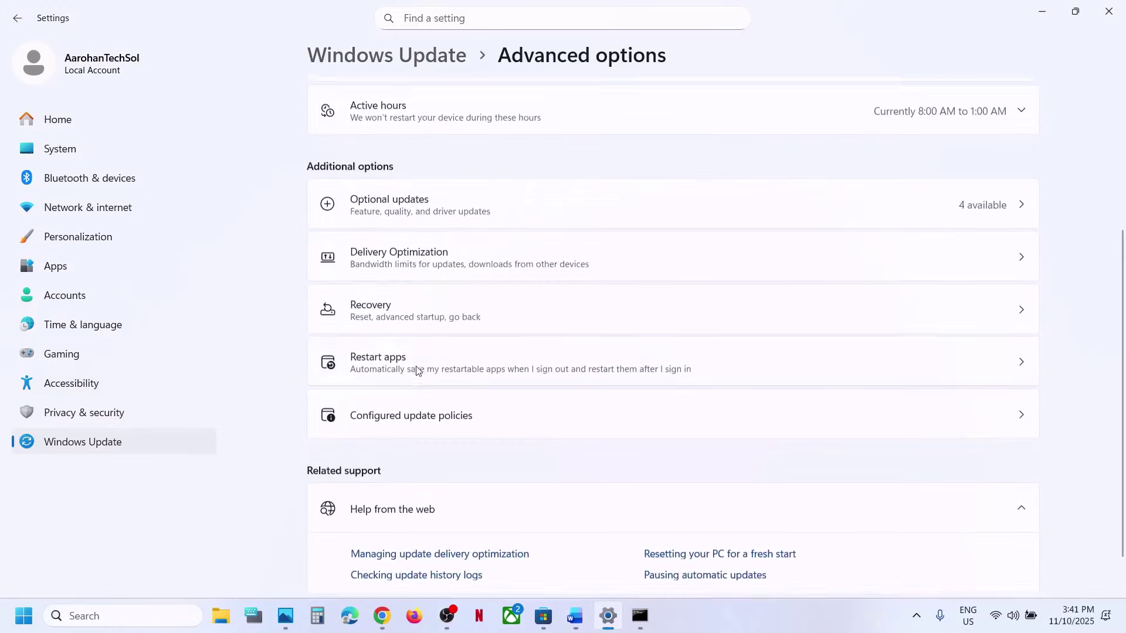
pyautogui.click(394, 308)
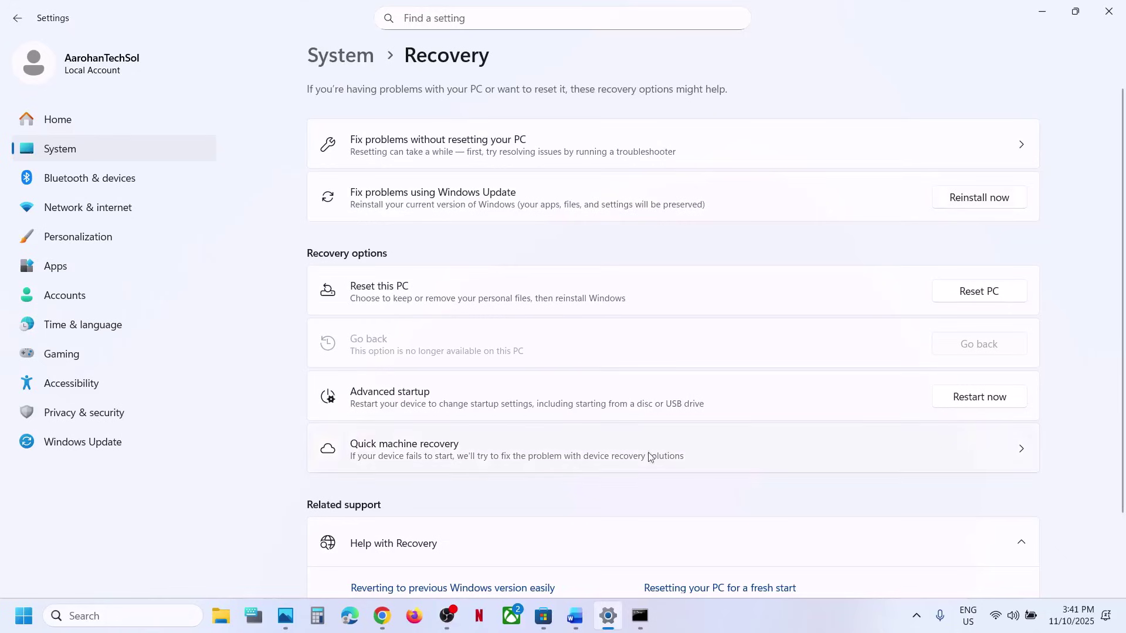
pyautogui.click(573, 537)
# Step: Follow the Step 6 link, download MediaCreationTool.exe and launch it
pyautogui.scroll(-2, 403, 374)
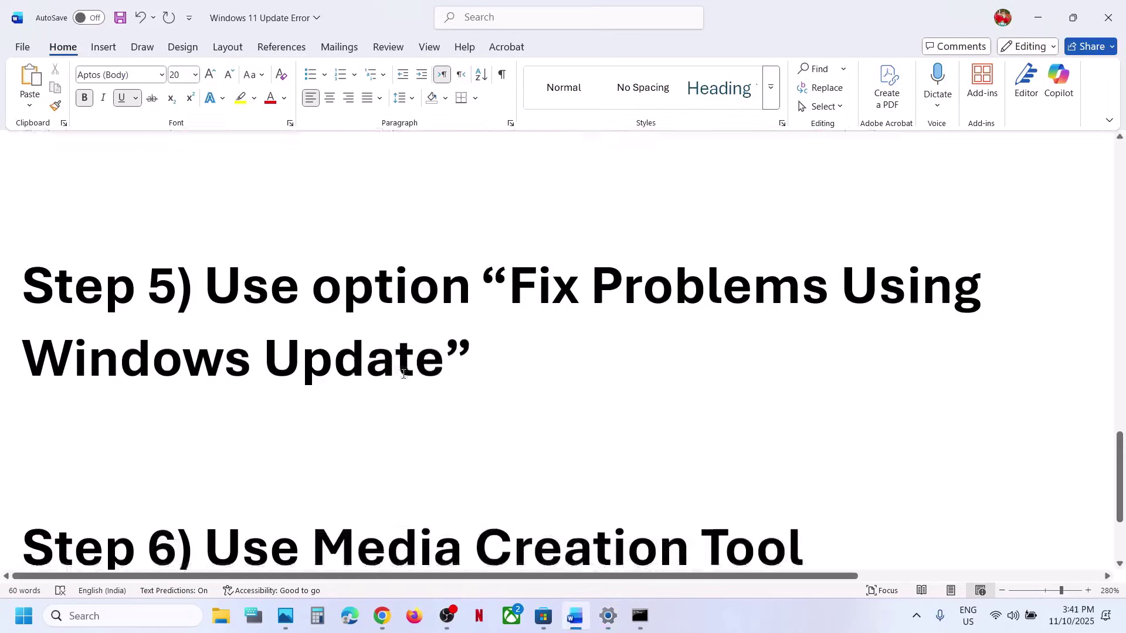
pyautogui.scroll(-5, 403, 373)
pyautogui.keyDown('ctrl'); pyautogui.click(340, 345); pyautogui.keyUp('ctrl')
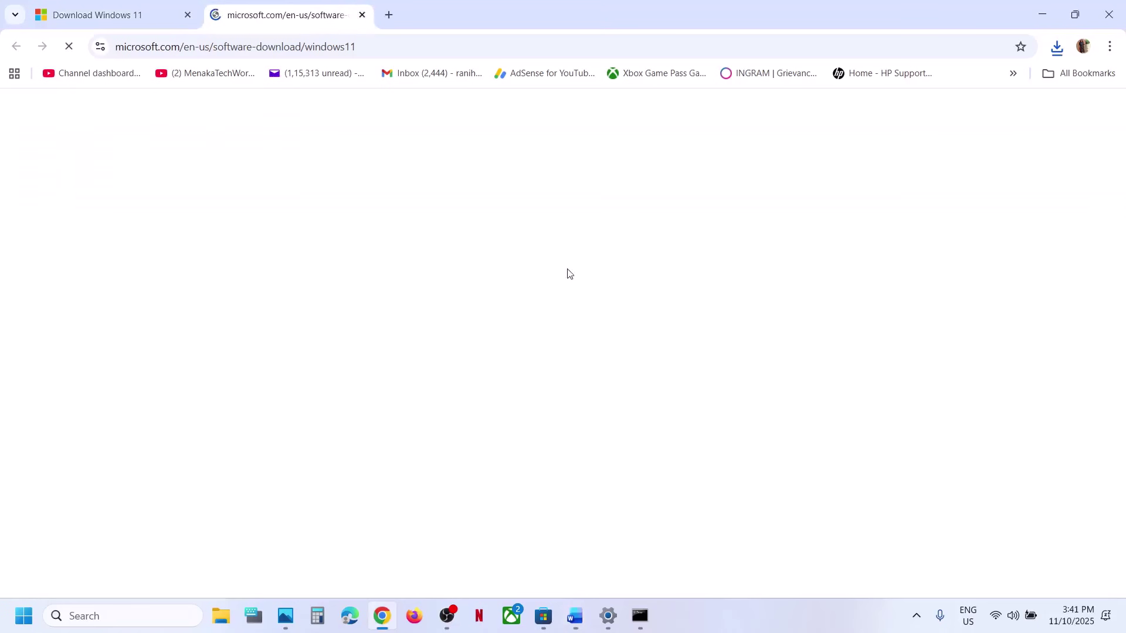
pyautogui.scroll(-8, 384, 393)
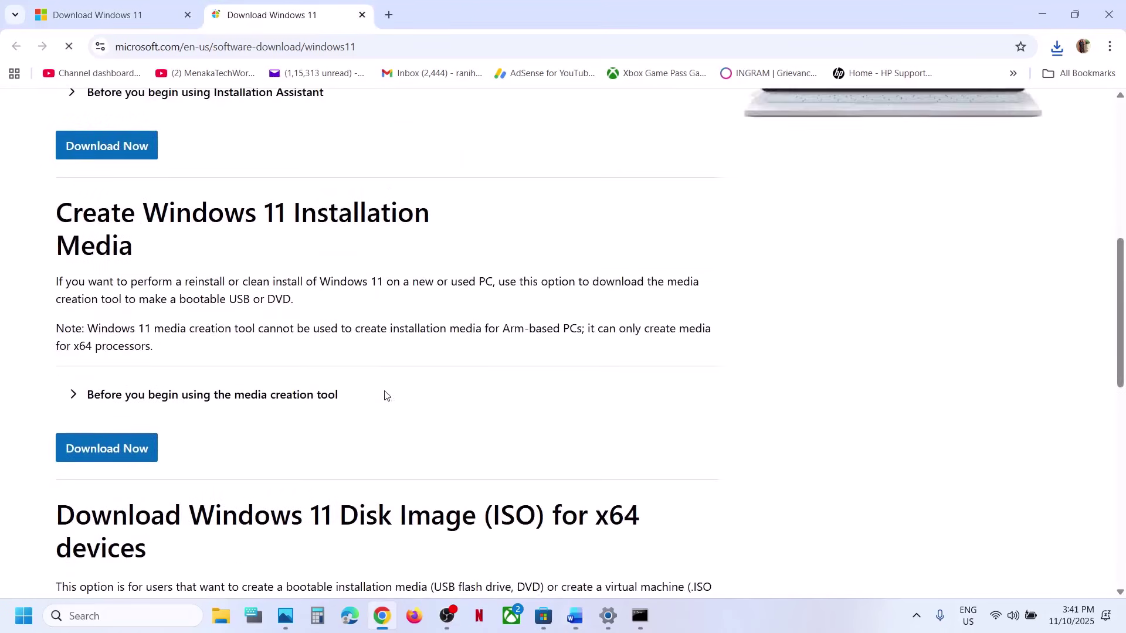
pyautogui.scroll(-2, 384, 395)
pyautogui.click(68, 363)
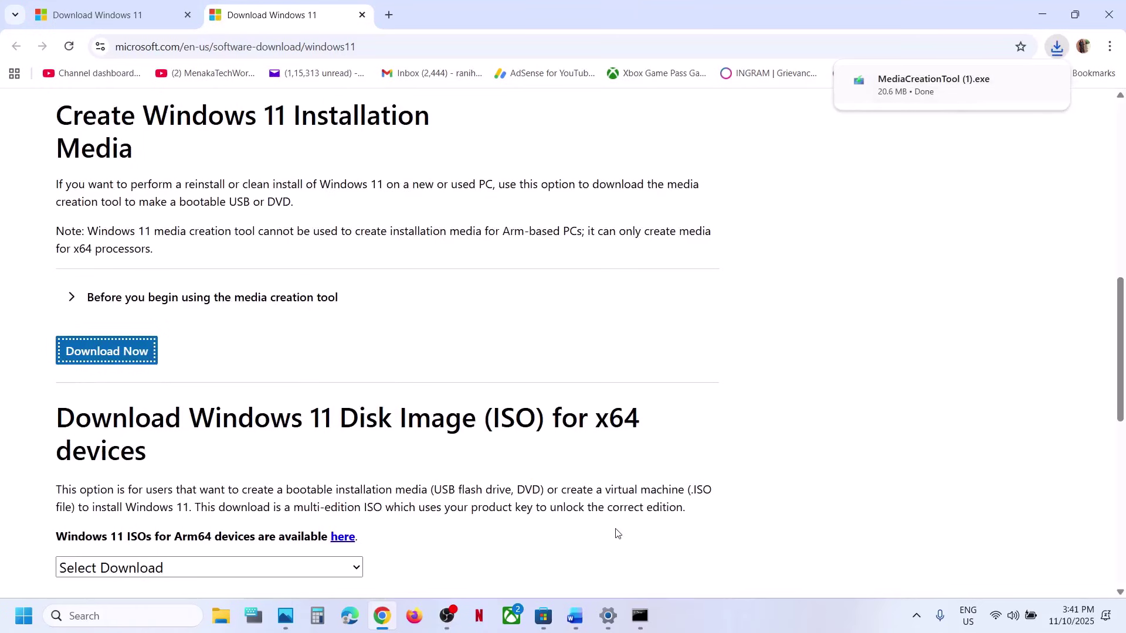
pyautogui.click(695, 626)
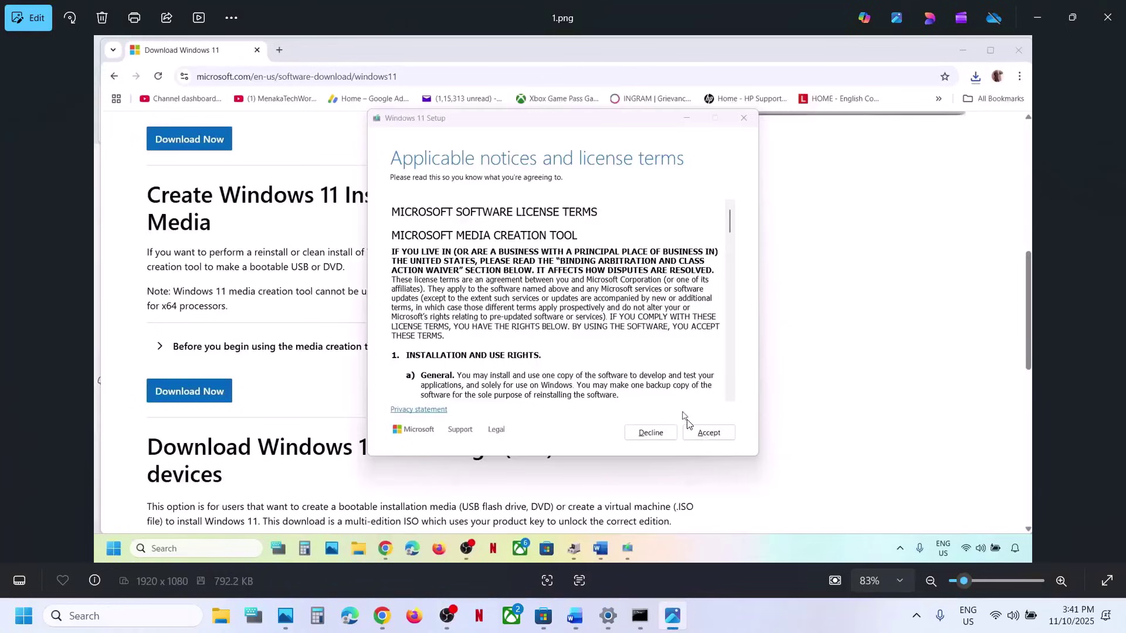
# Step: Page through the Media Creation Tool screenshots from 1.png to 8.png, the desktop showing the new Windows ISO
pyautogui.press('Right')
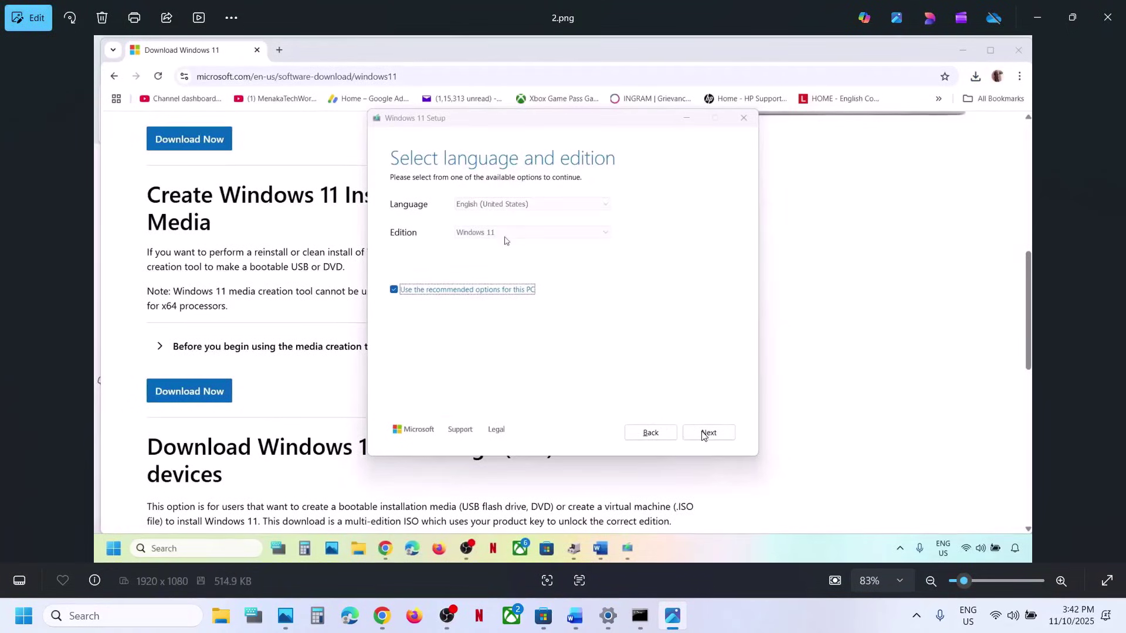
pyautogui.press('Right')
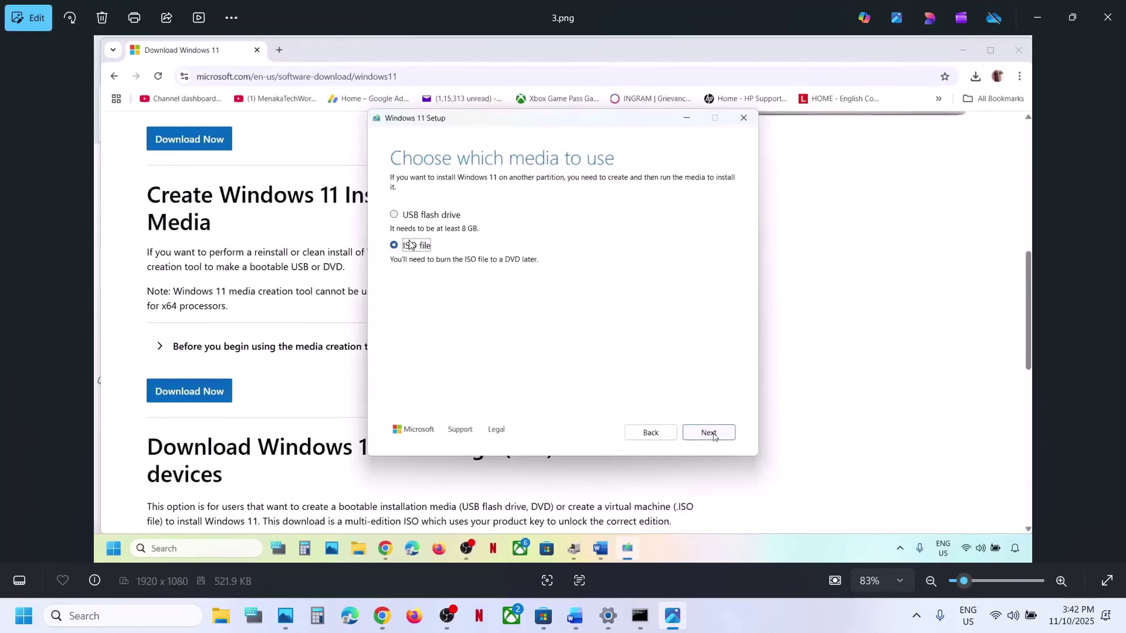
pyautogui.press('Right')
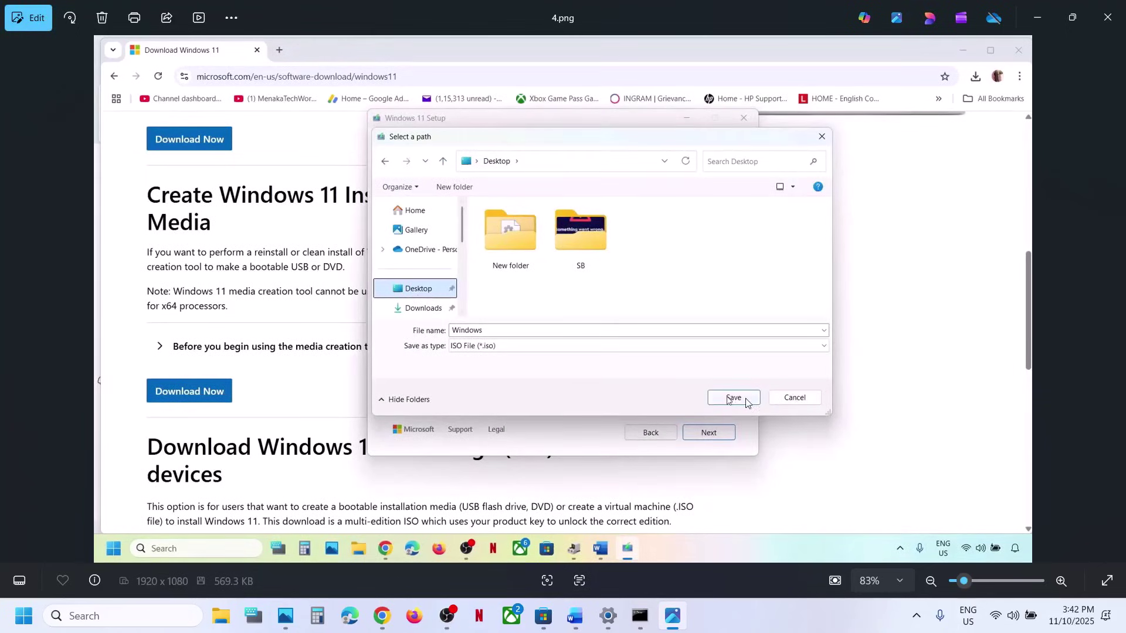
pyautogui.press('Right')
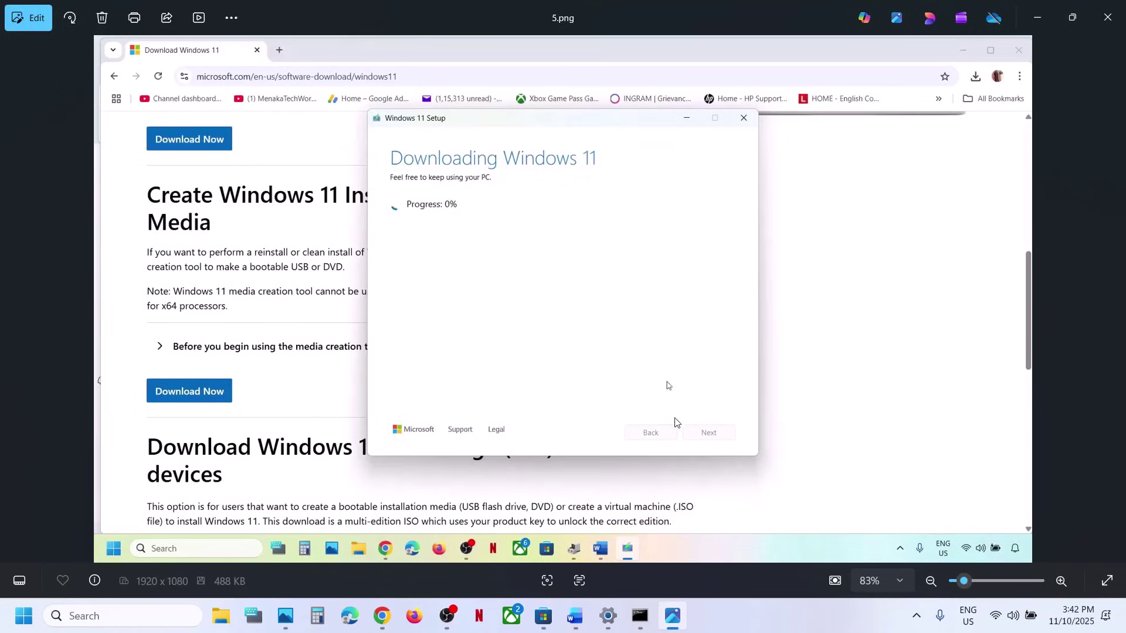
pyautogui.press('Right')
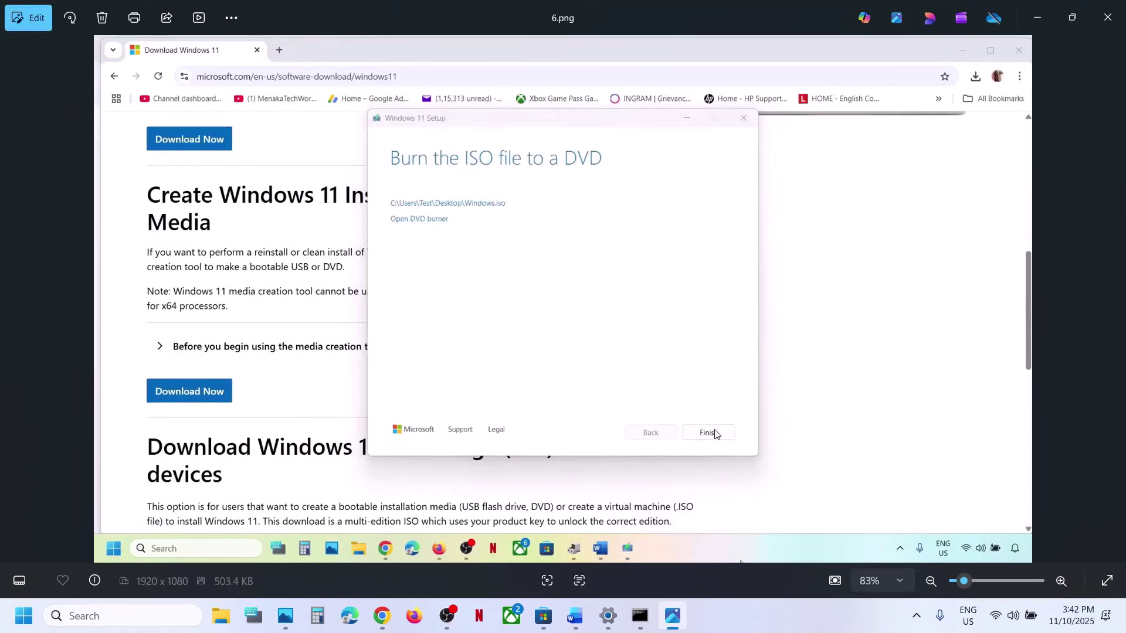
pyautogui.press('Right')
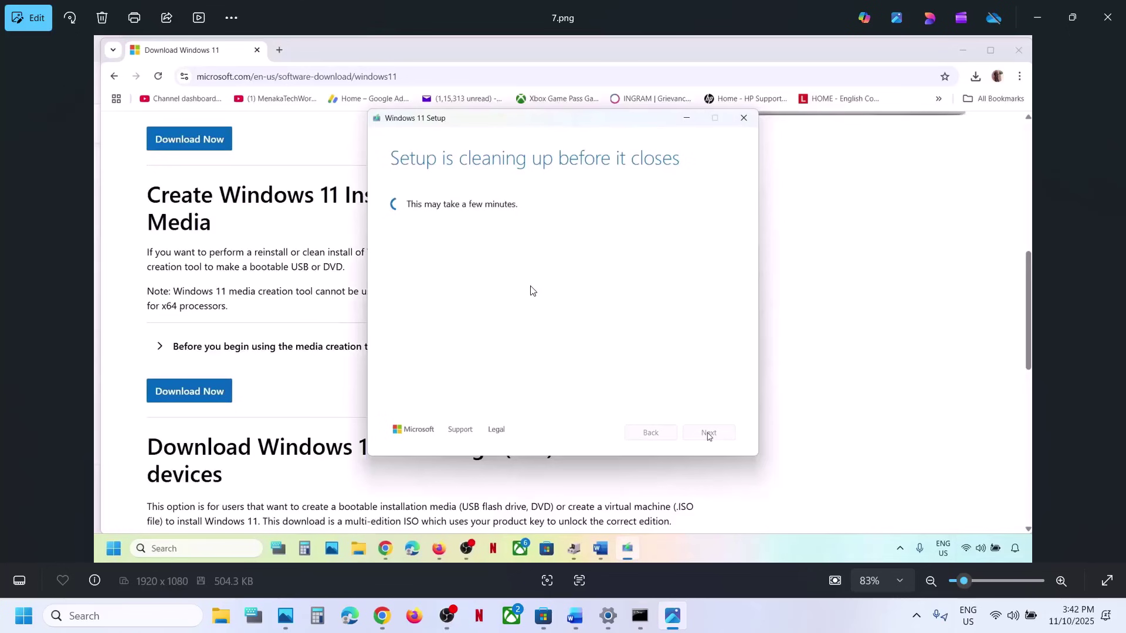
pyautogui.press('Right')
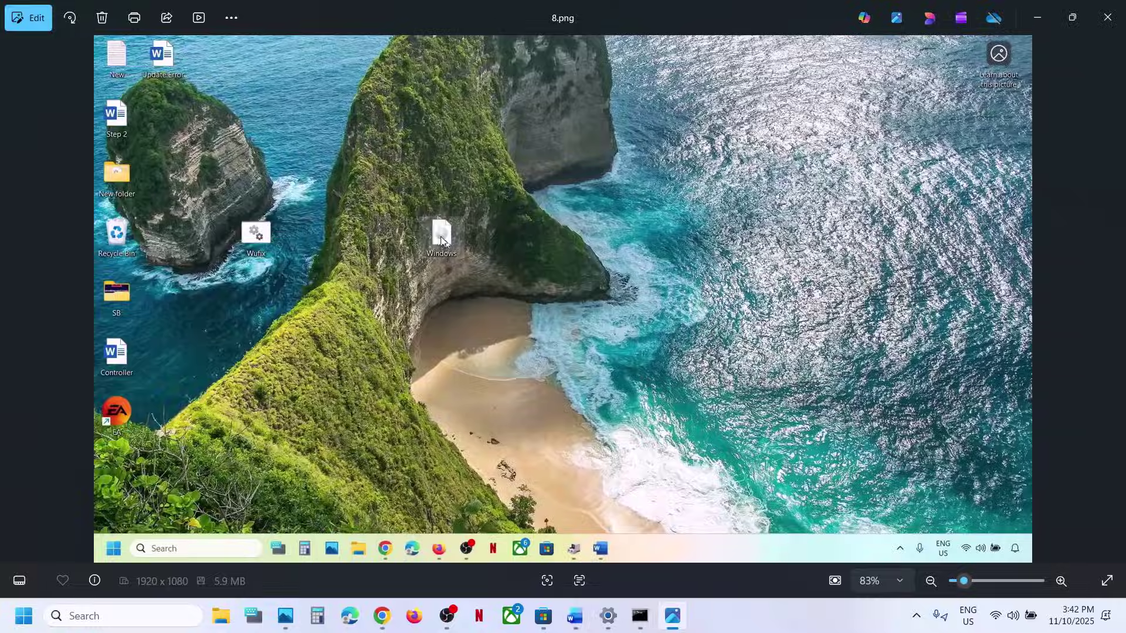
# Step: Advance from 8.png to the Ready to install screenshot (13.png), then return to the Settings window
pyautogui.press('Right')
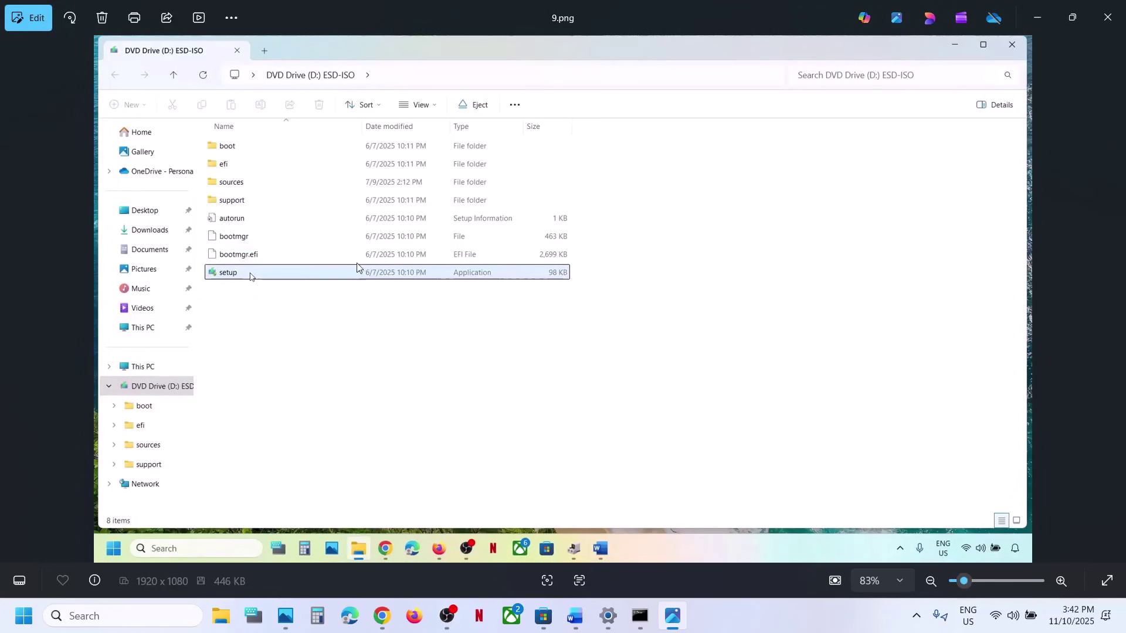
pyautogui.press('Right')
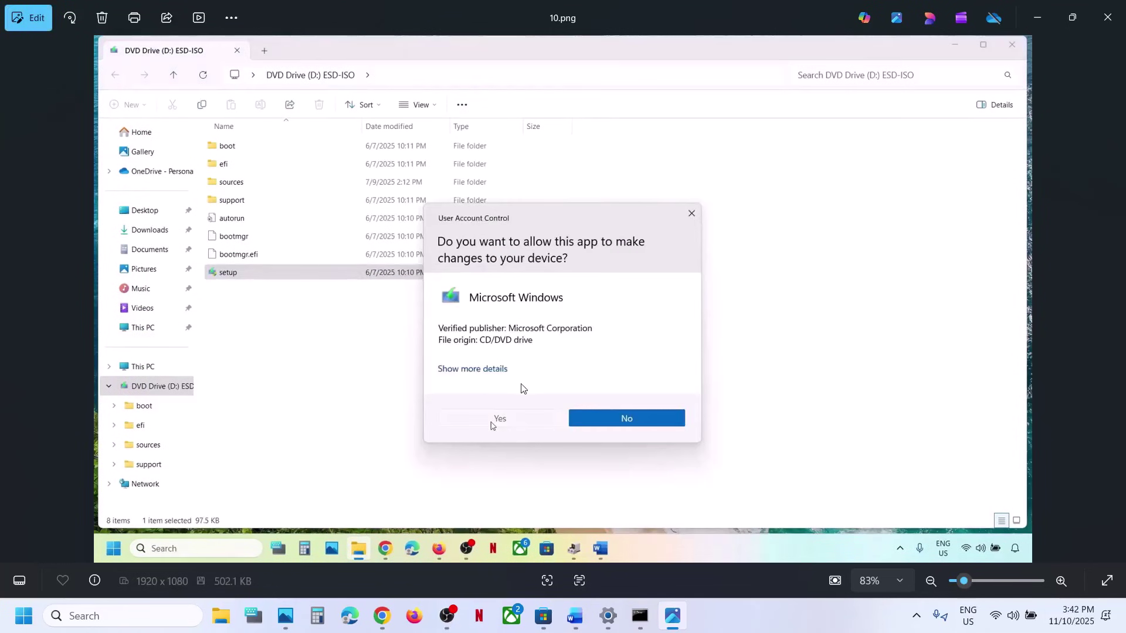
pyautogui.press('Right')
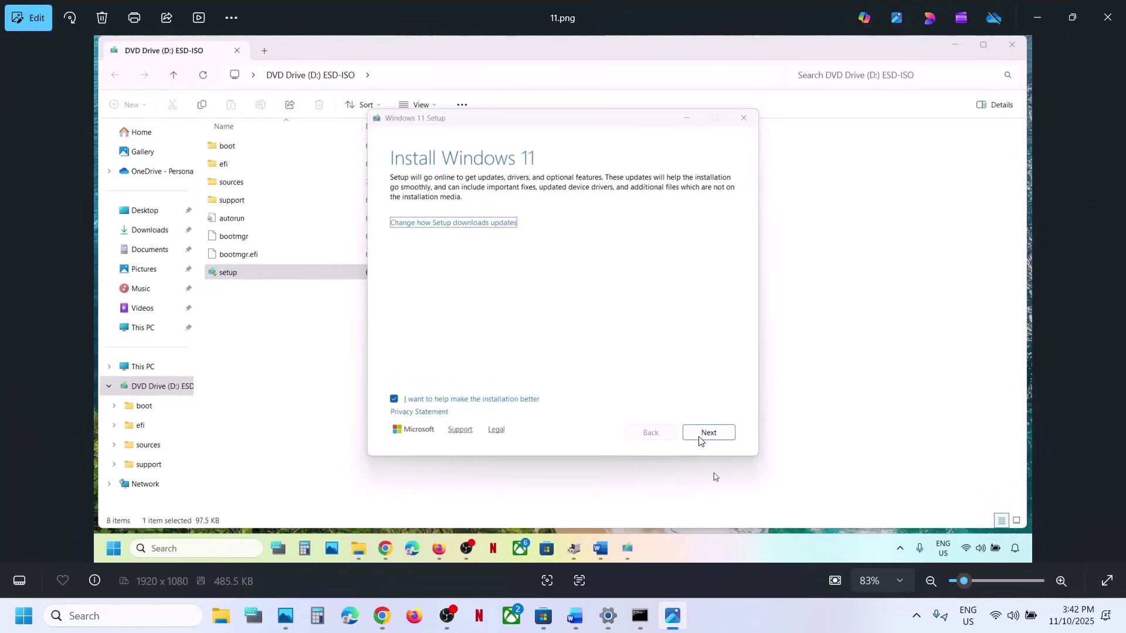
pyautogui.press('Right')
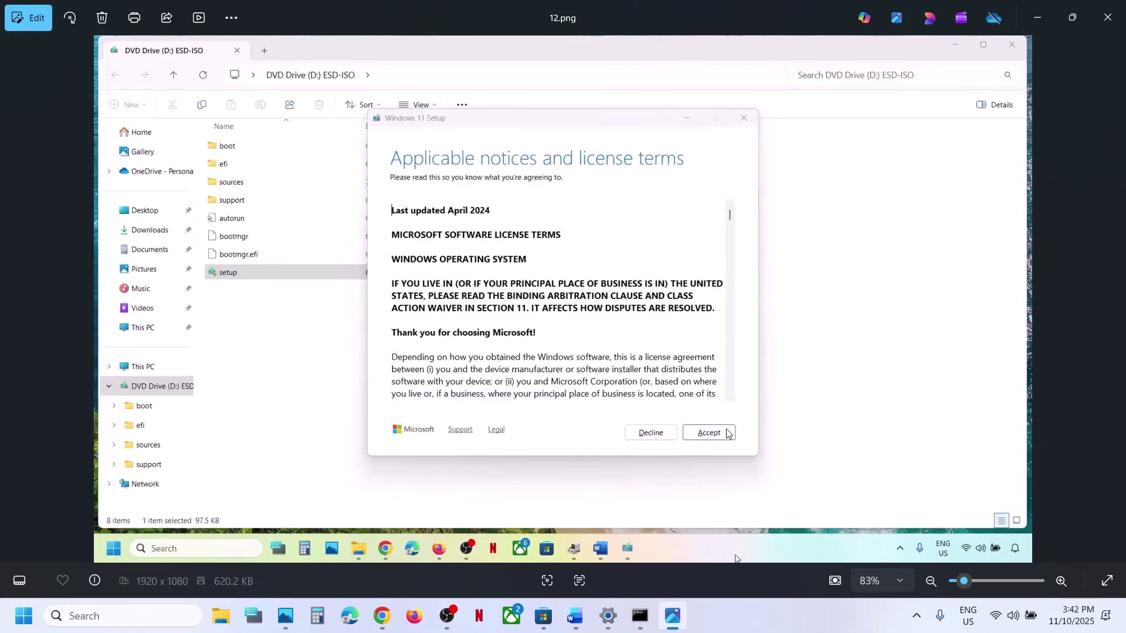
pyautogui.press('Right')
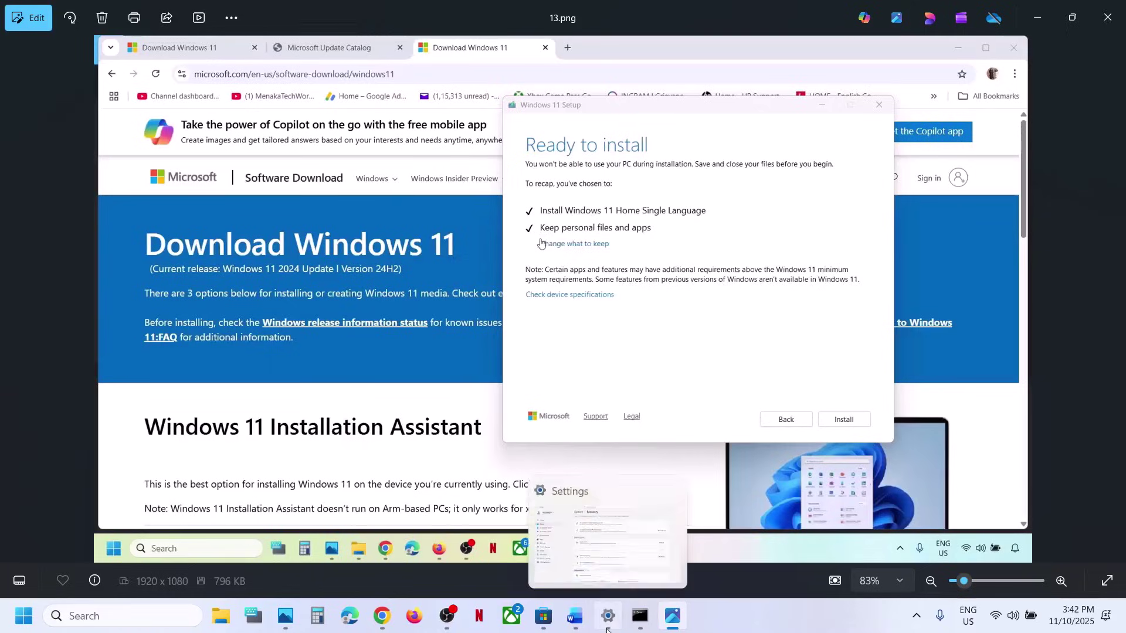
pyautogui.click(607, 536)
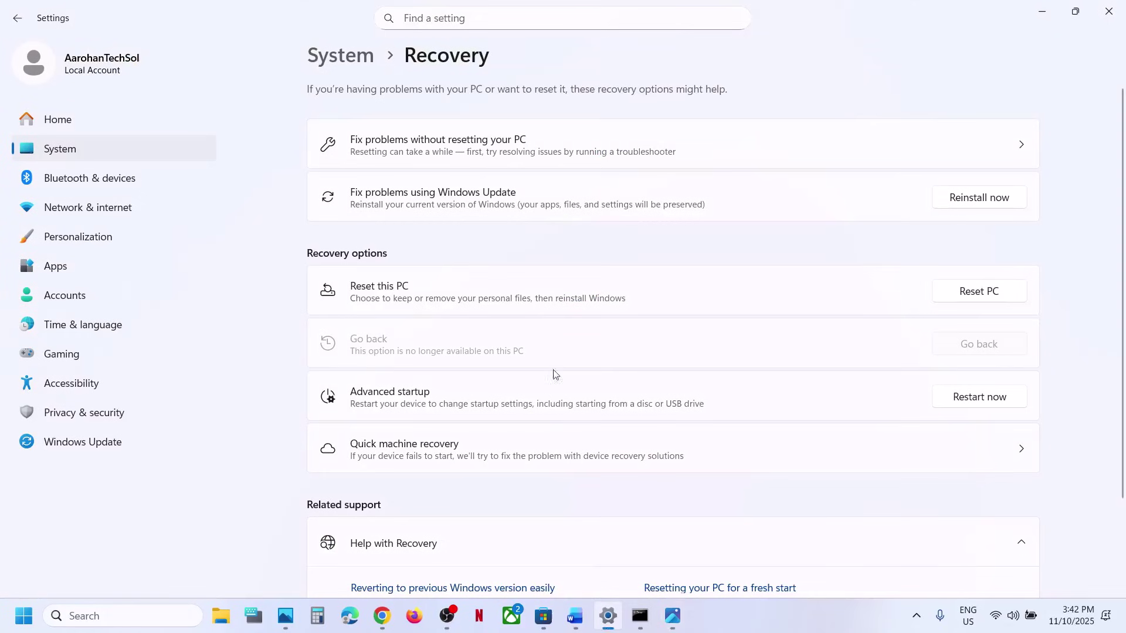
# Step: Open Windows Update history and highlight 'version 25H2' in the newest feature update entry
pyautogui.click(100, 444)
pyautogui.click(406, 315)
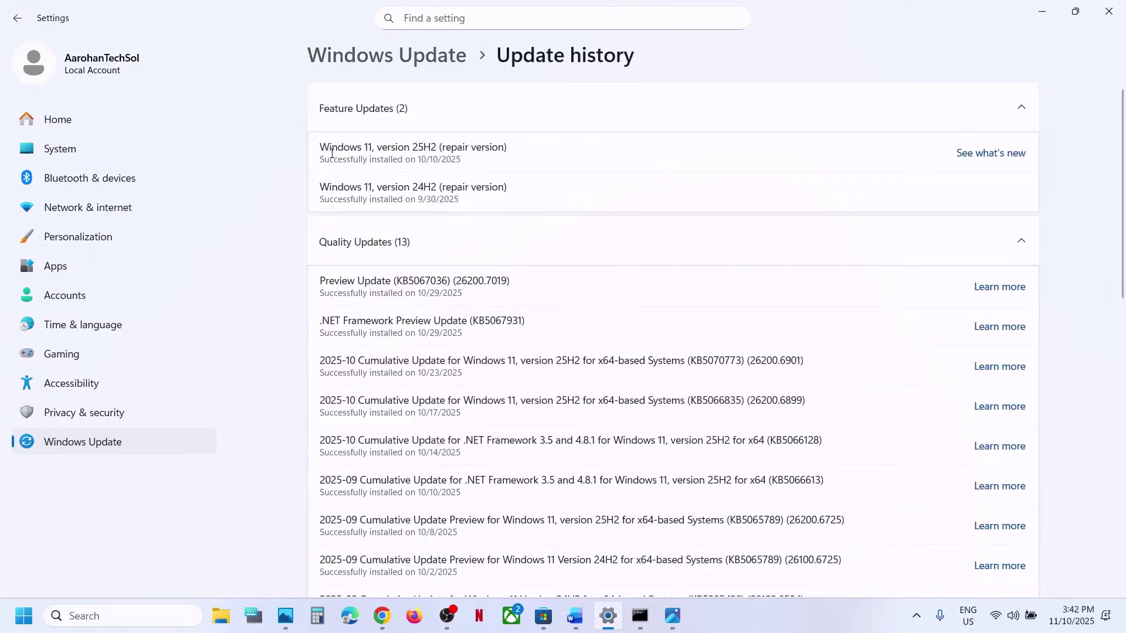
pyautogui.doubleClick(326, 154)
pyautogui.moveTo(377, 148); pyautogui.dragTo(439, 148)
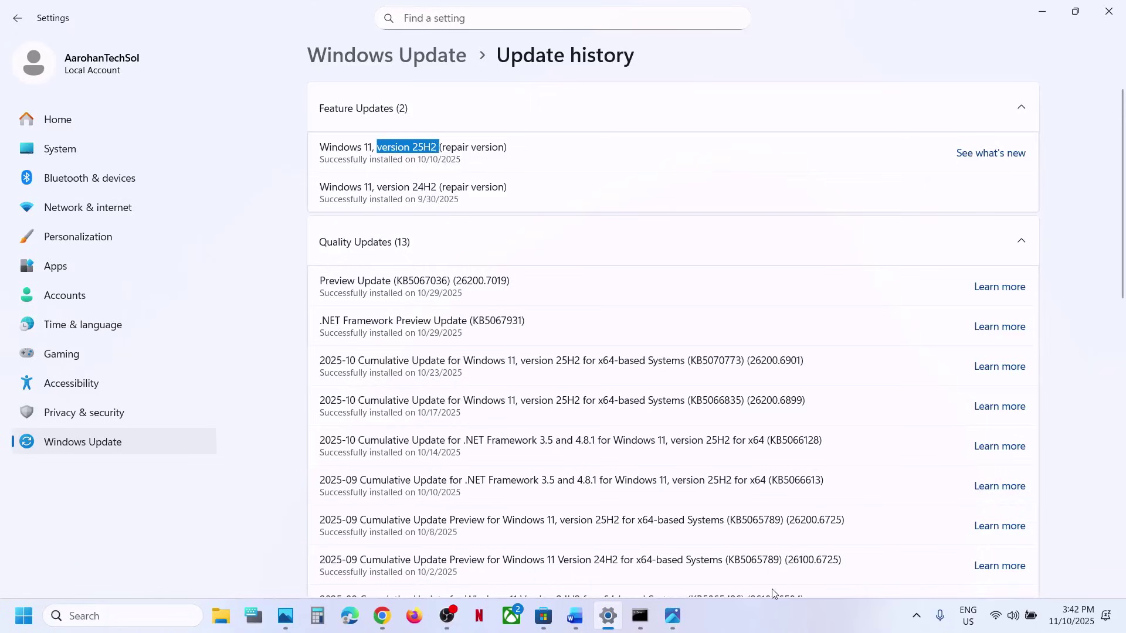